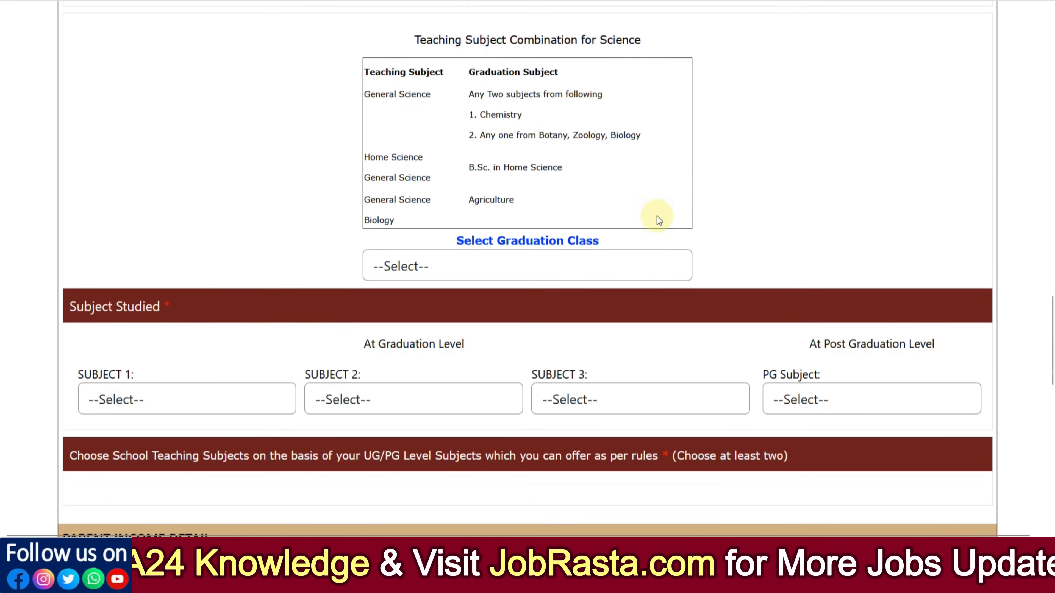
Set the graduation class for the Science faculty to B.Sc
scroll(657, 216, "down", 2)
left_click(431, 183)
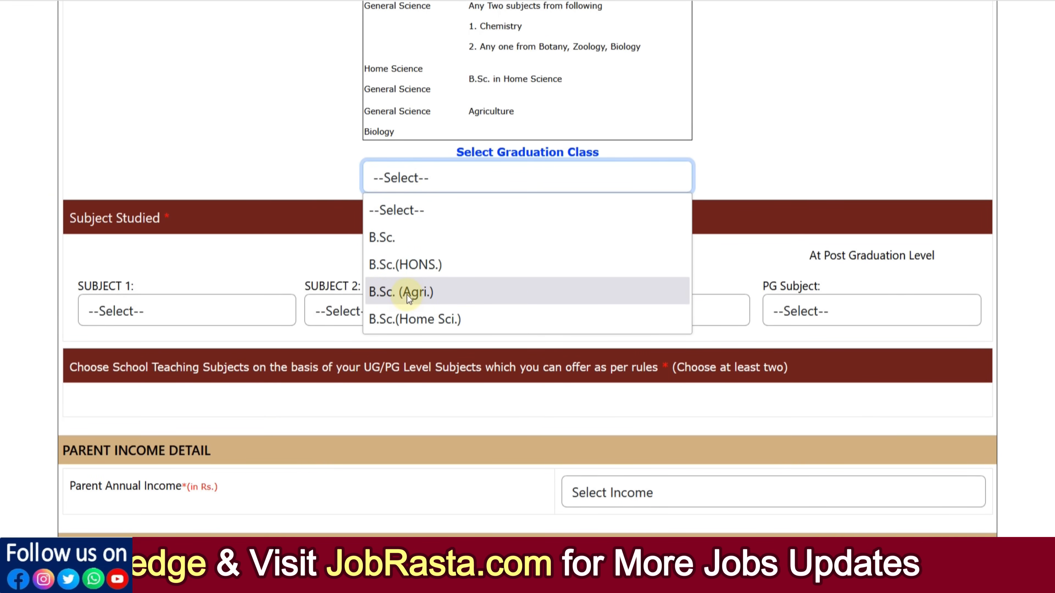
left_click(400, 239)
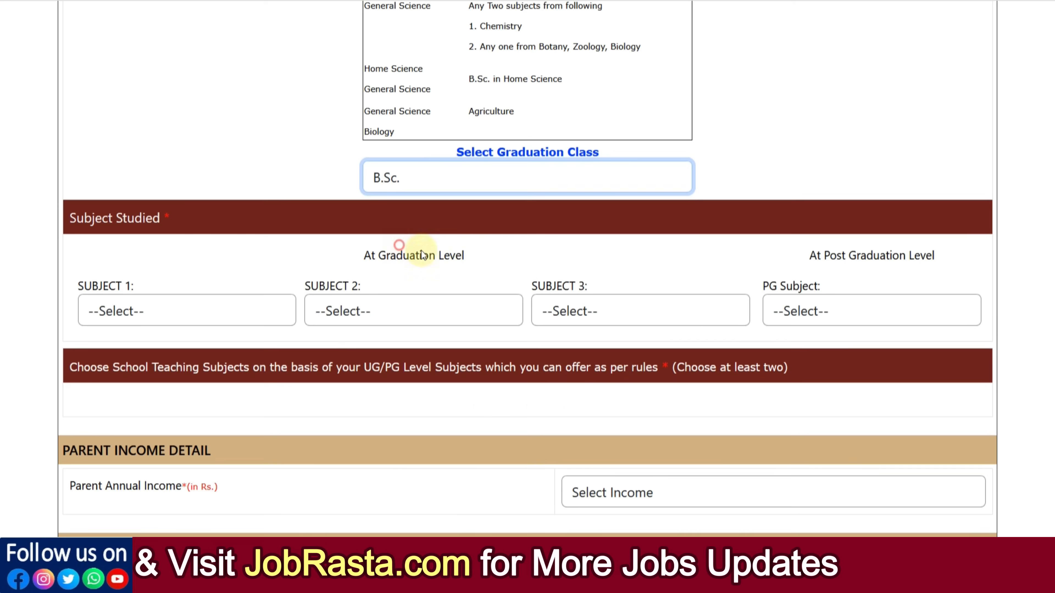
Choose CHEMISTRY as subject 1 and PHYSICS as subject 2 studied at graduation level
scroll(291, 257, "down", 2)
left_click(200, 232)
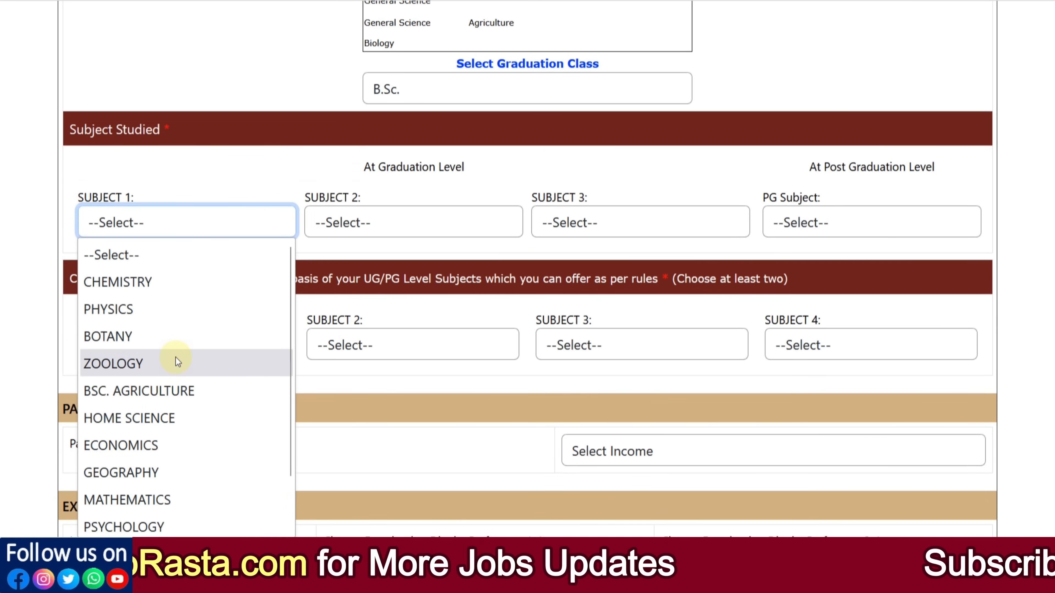
left_click(148, 283)
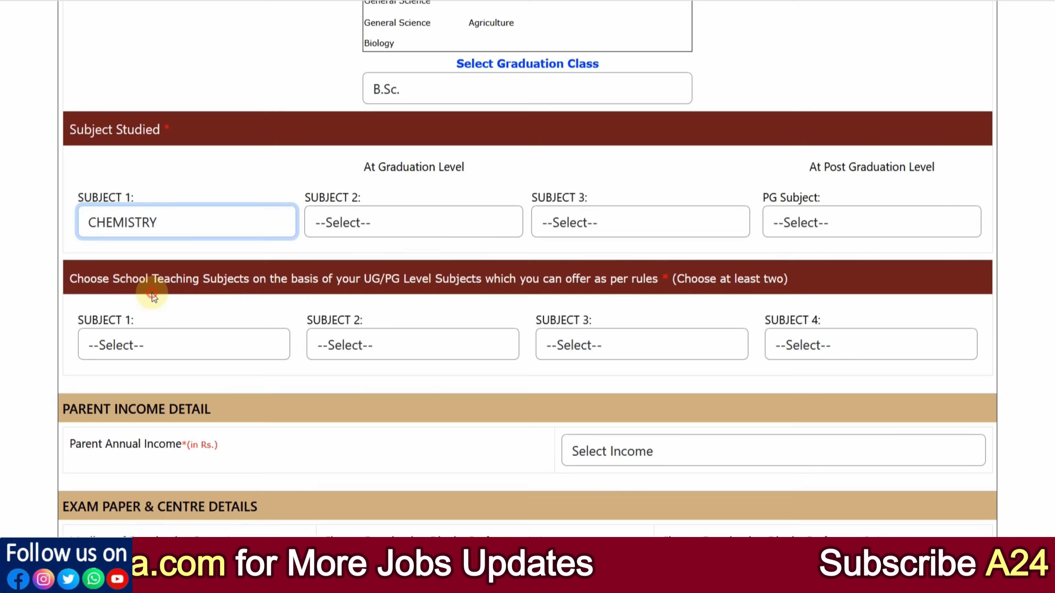
left_click(602, 293)
left_click(405, 237)
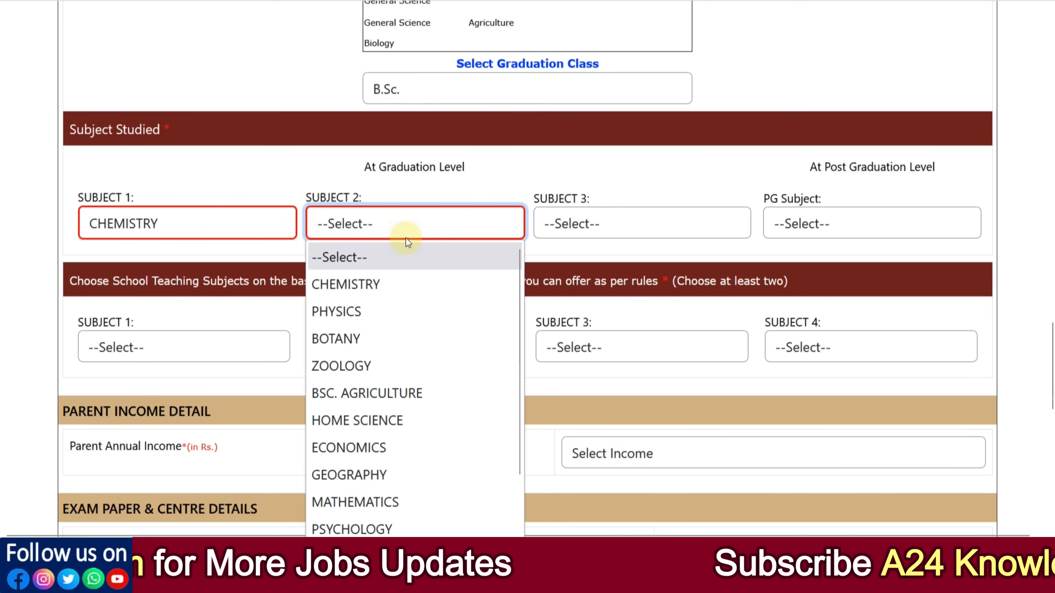
left_click(390, 311)
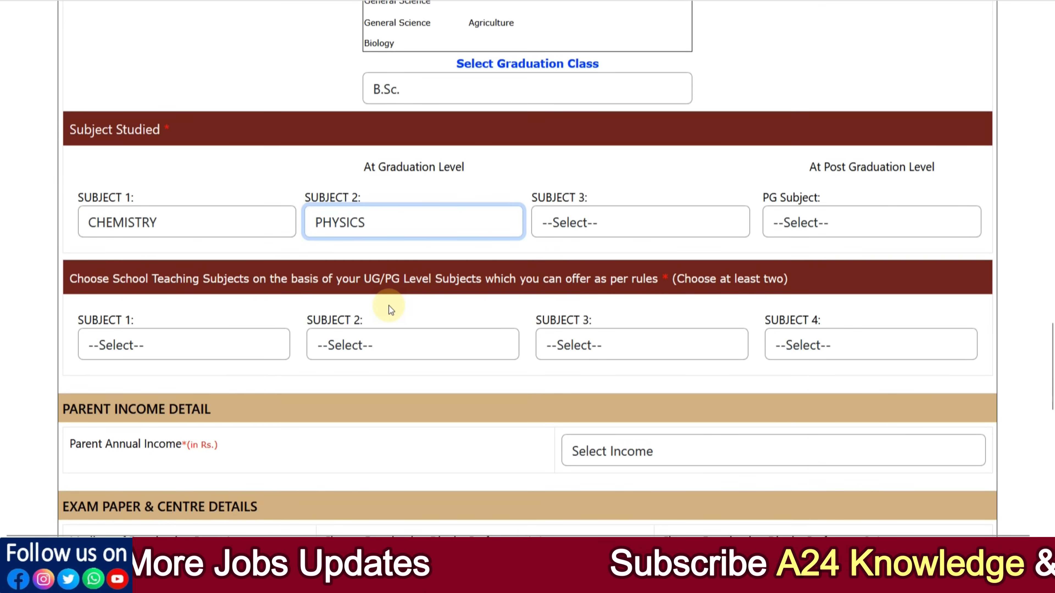
Check the options offered for the first school teaching subject under the Science faculty
scroll(389, 306, "down", 2)
left_click(224, 264)
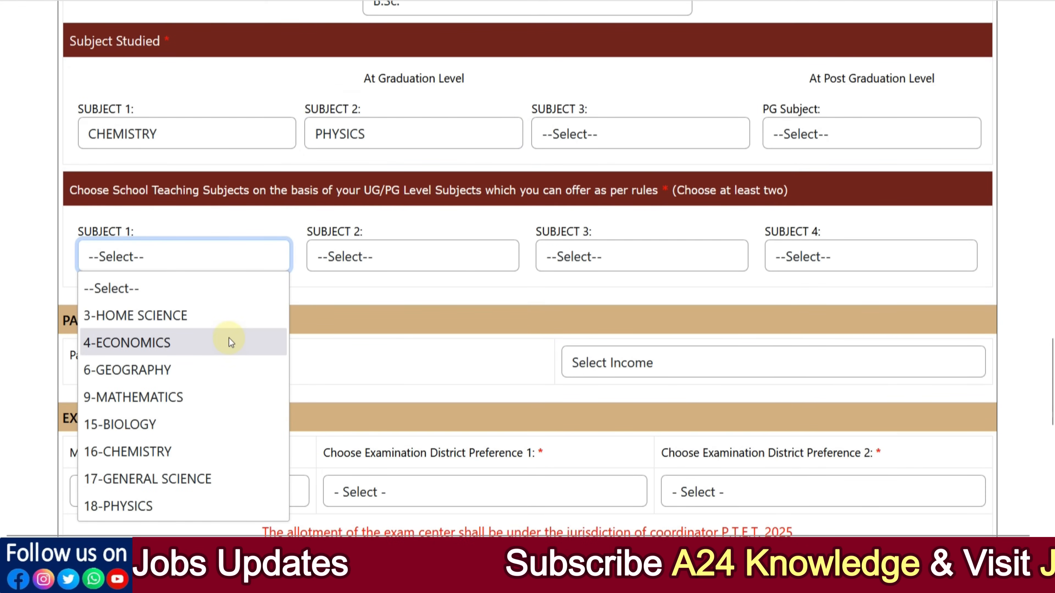
left_click(374, 291)
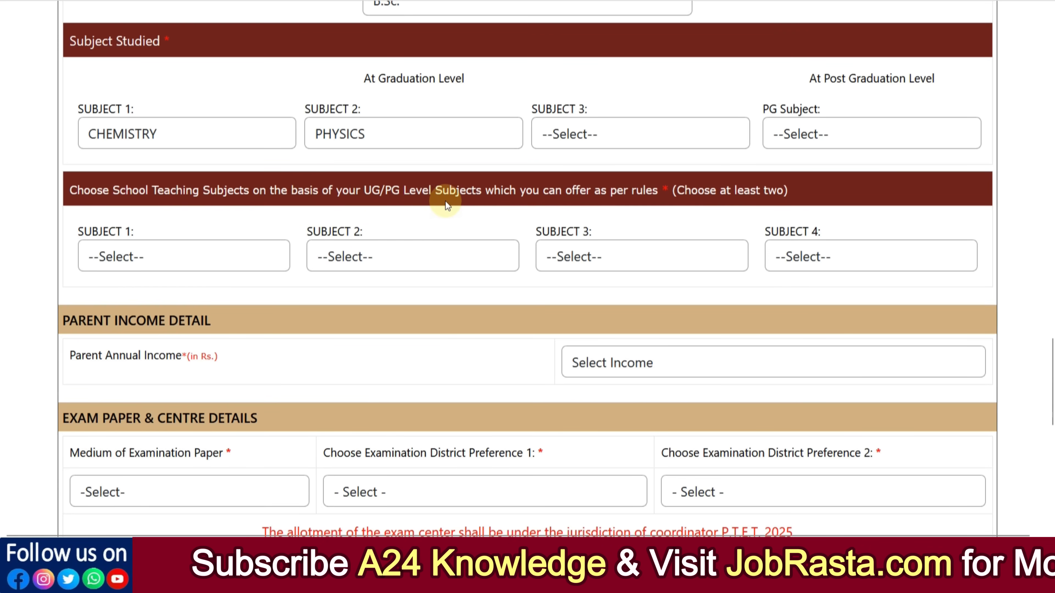
Change the faculty for graduation to Commerce and set the graduation class to B.Com
scroll(513, 297, "up", 4)
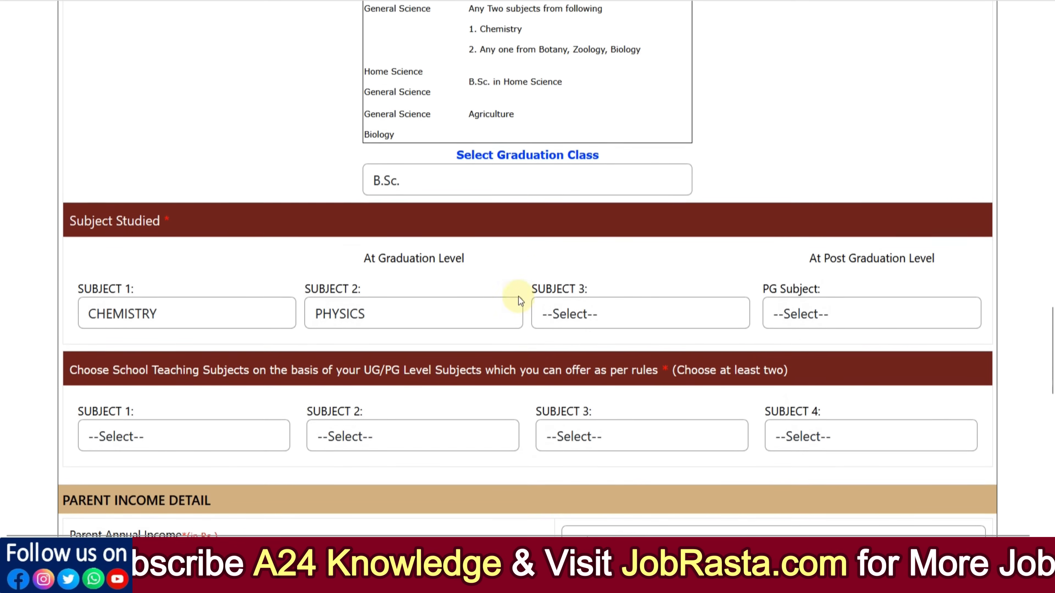
scroll(519, 297, "up", 4)
left_click(501, 76)
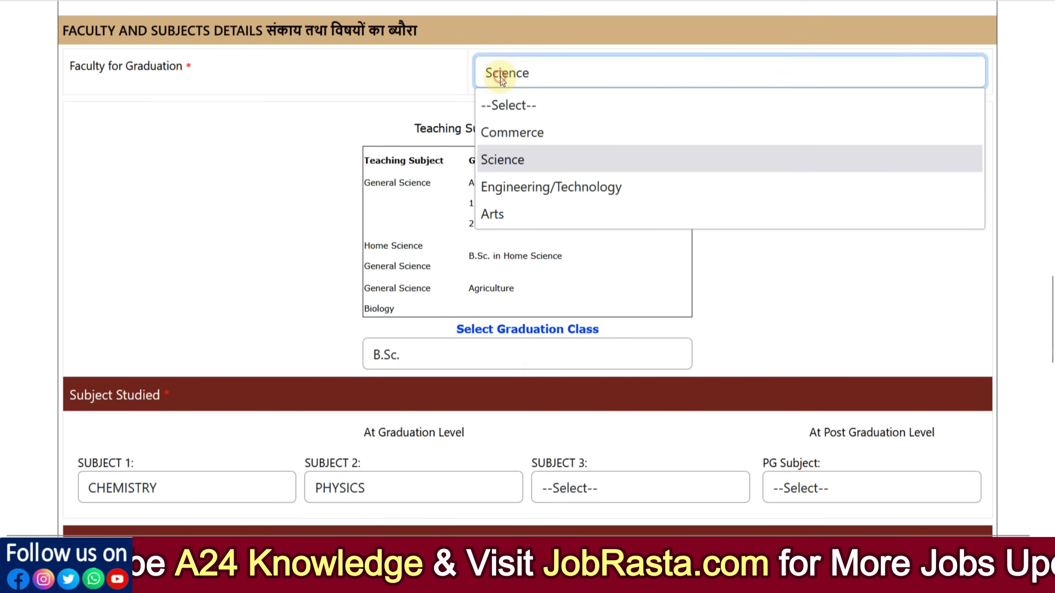
left_click(506, 135)
left_click(491, 221)
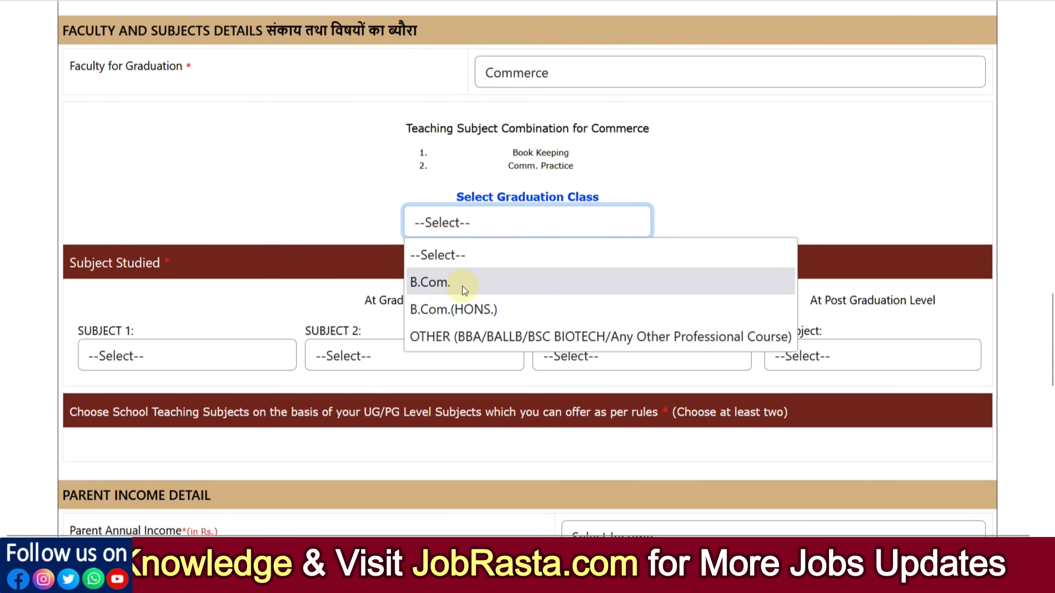
left_click(436, 283)
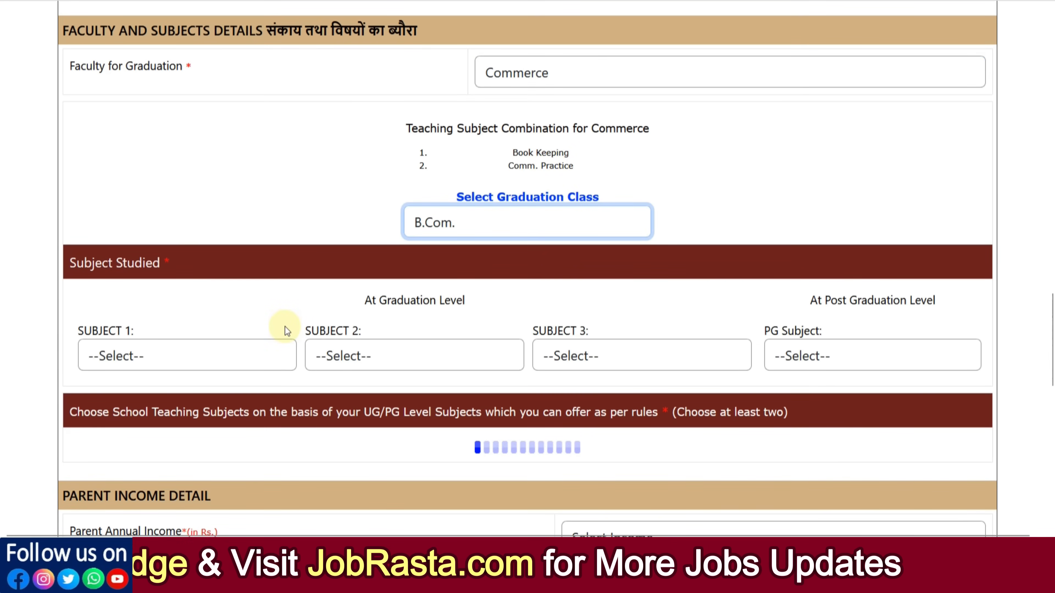
Choose BOOK KEEPING as graduation subject 1 and check the options for the first school teaching subject
scroll(200, 324, "down", 4)
left_click(157, 189)
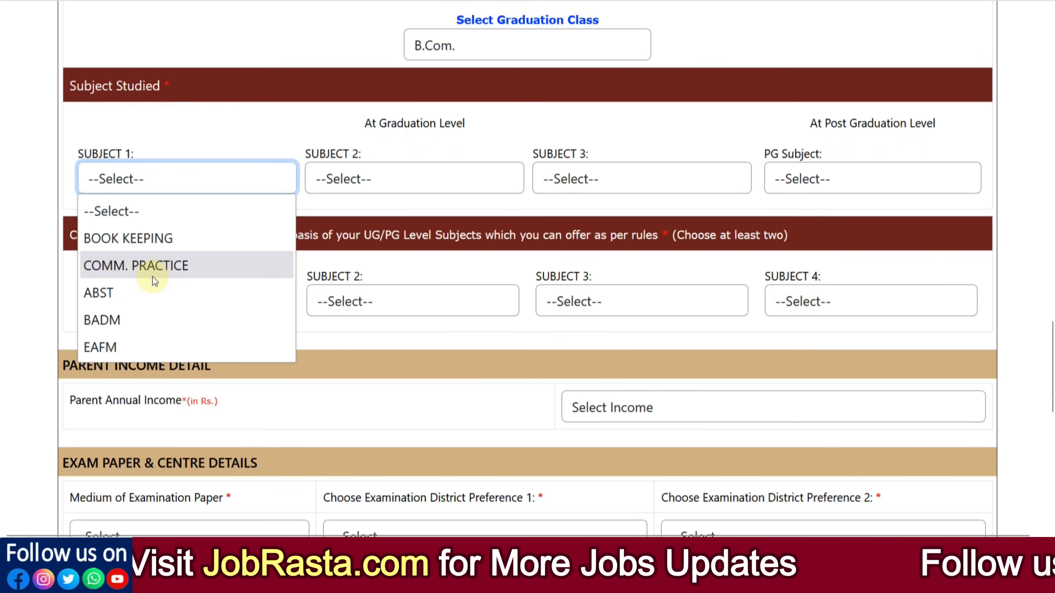
left_click(156, 245)
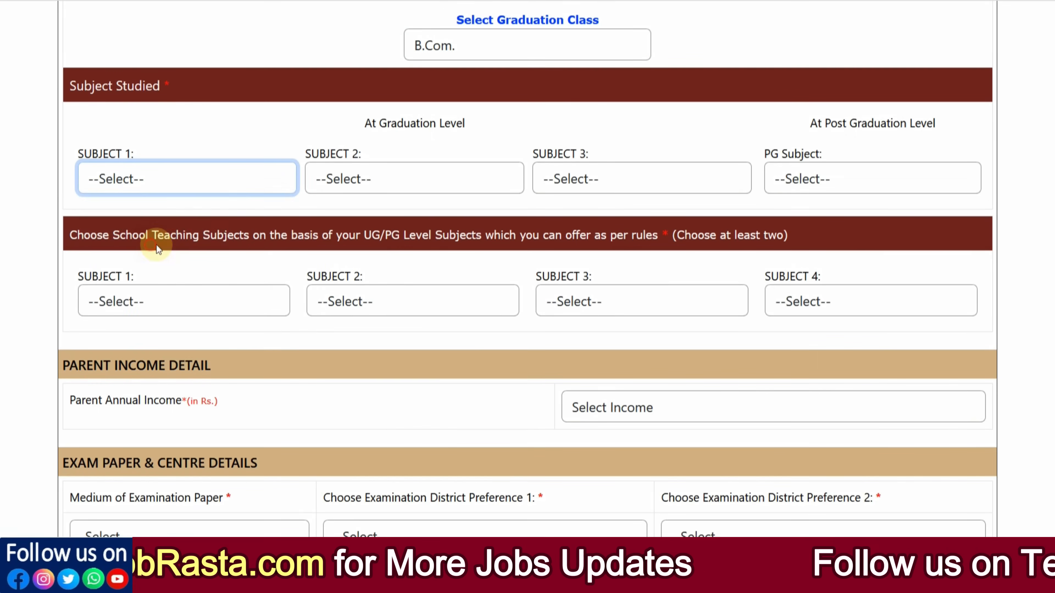
left_click(600, 293)
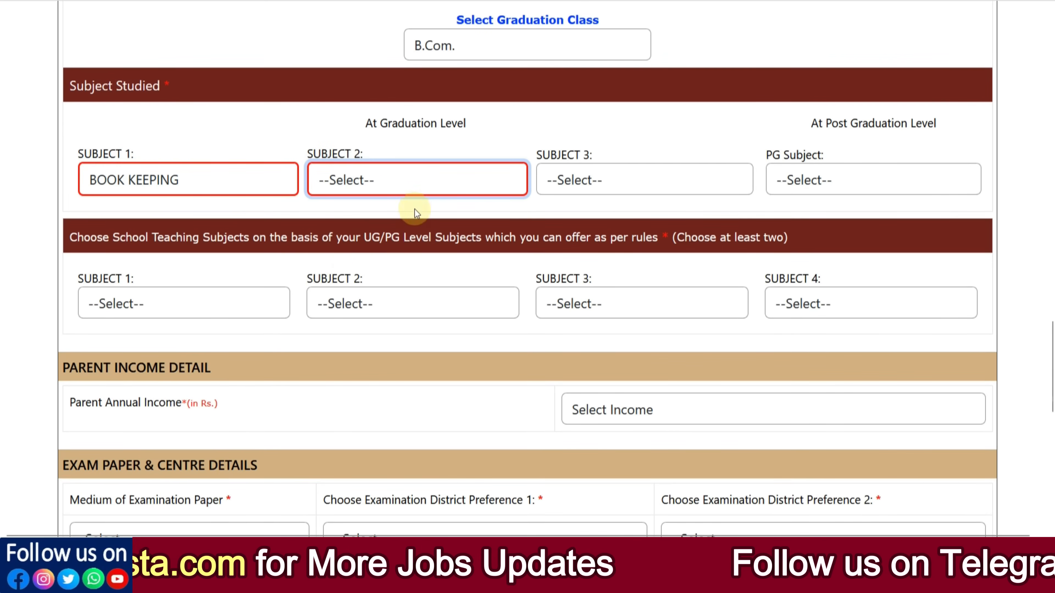
left_click(225, 304)
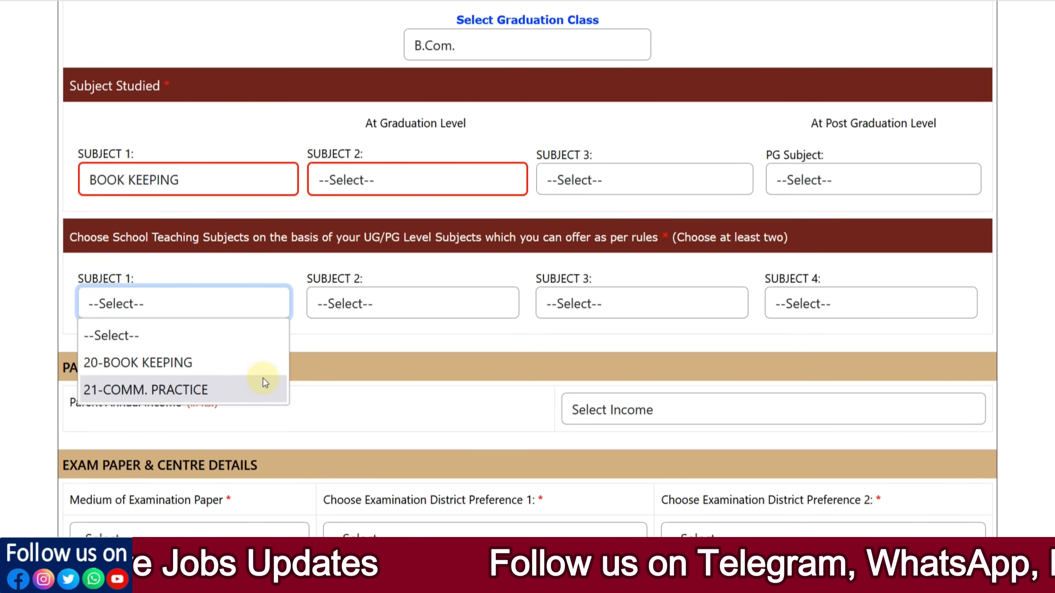
left_click(514, 388)
Change the faculty for graduation to Arts
scroll(544, 383, "up", 2)
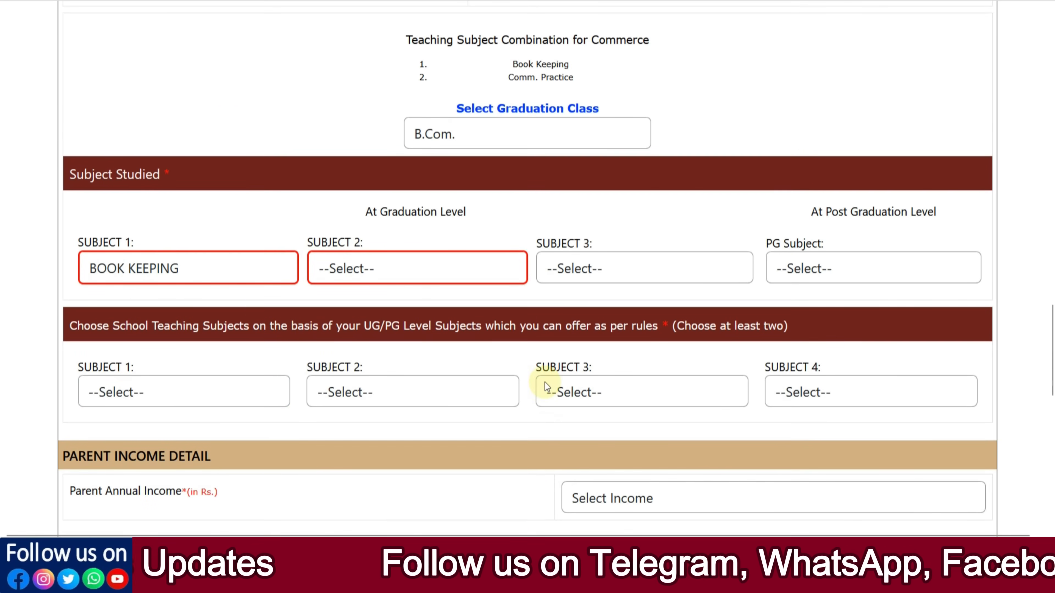
scroll(545, 387, "up", 2)
left_click(522, 73)
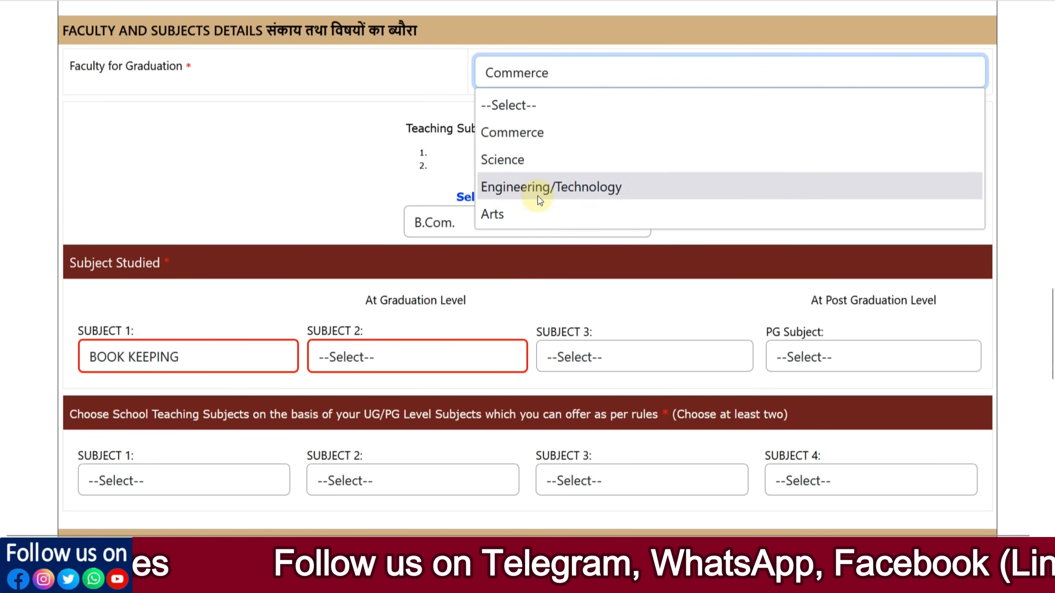
left_click(534, 213)
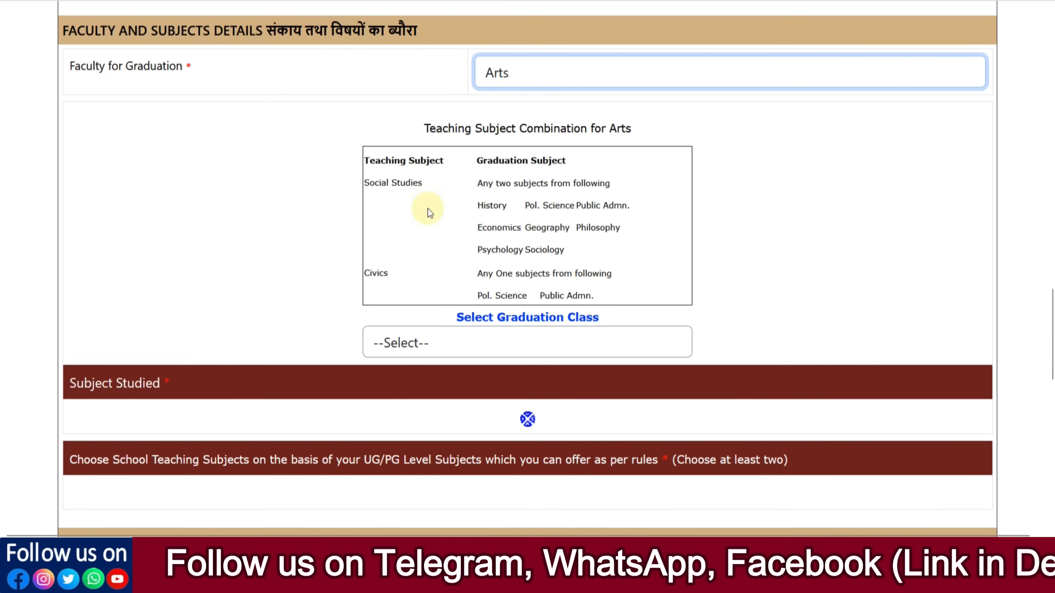
Set the parent annual income range to 200001 - 450000
scroll(437, 254, "down", 2)
scroll(372, 375, "down", 4)
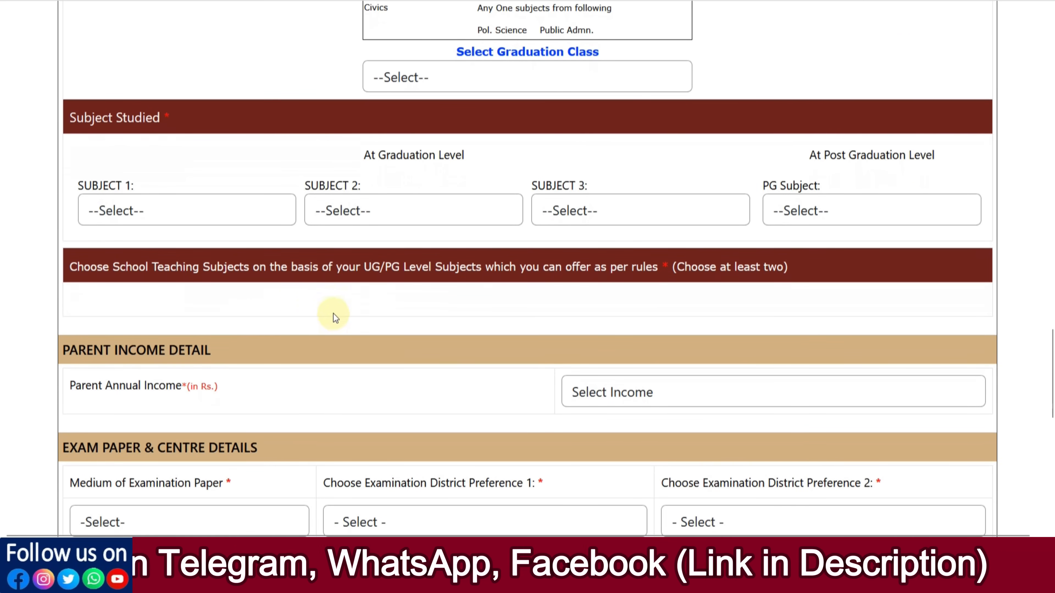
scroll(332, 316, "down", 7)
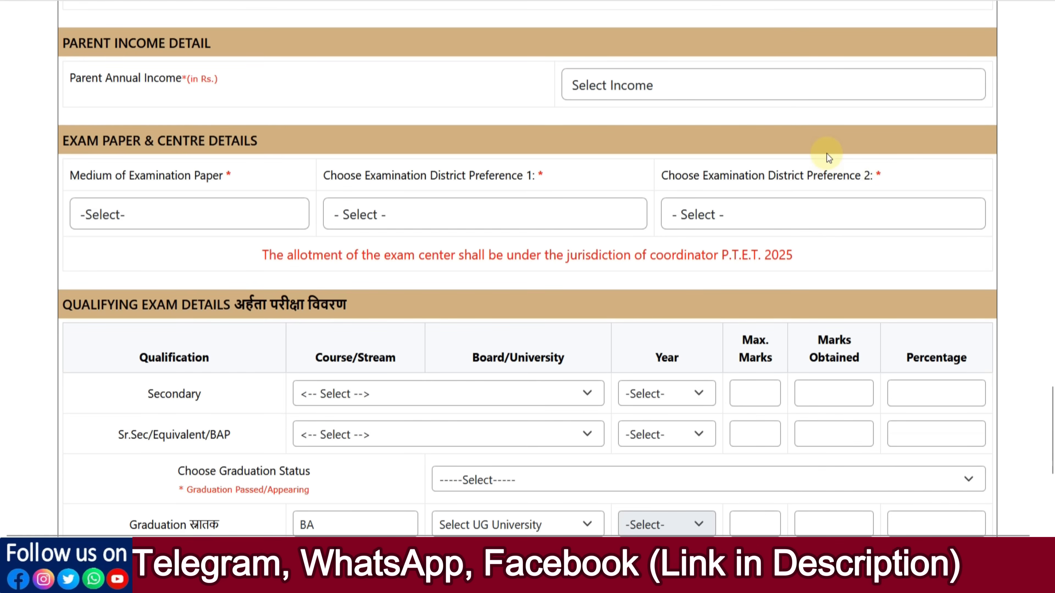
left_click(627, 96)
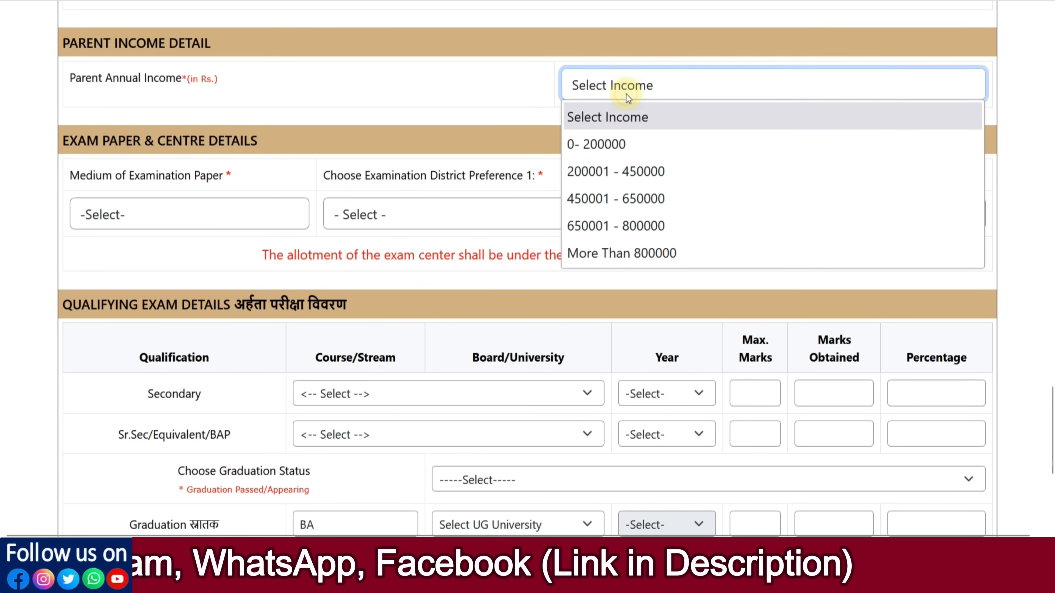
left_click(613, 182)
Set the medium of the examination paper to Hindi and confirm the language choice
left_click(284, 217)
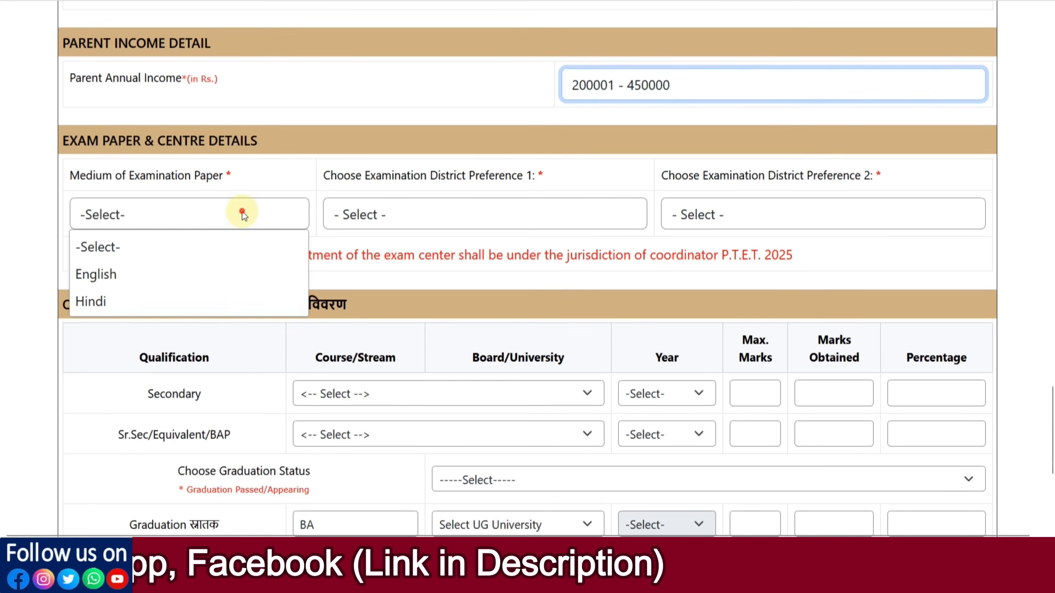
left_click(194, 301)
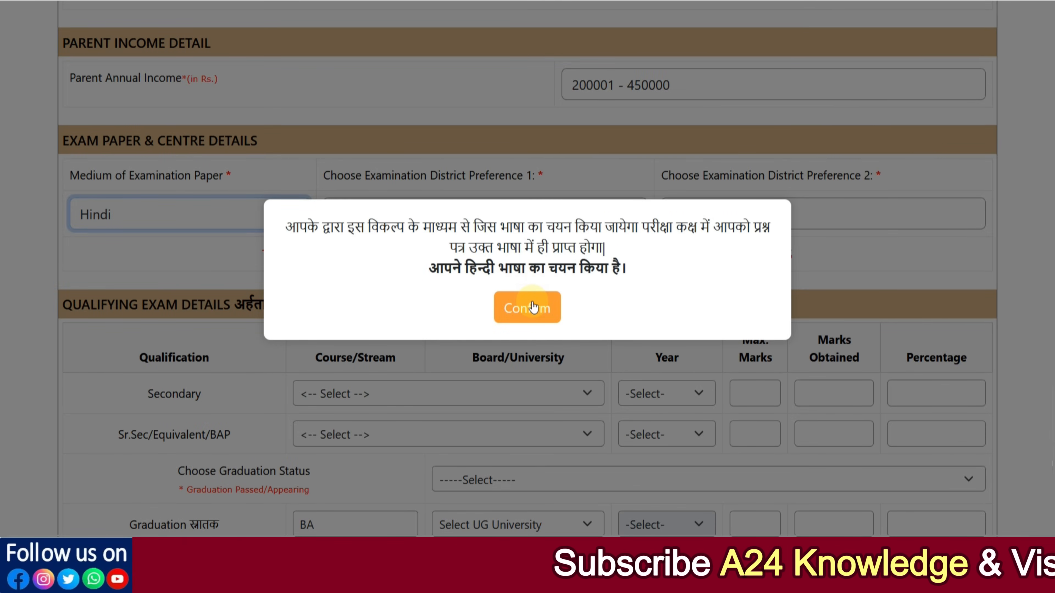
left_click(533, 307)
Choose 102-ALWAR as examination district preference 1 and 105-BHARATPUR as preference 2
left_click(416, 216)
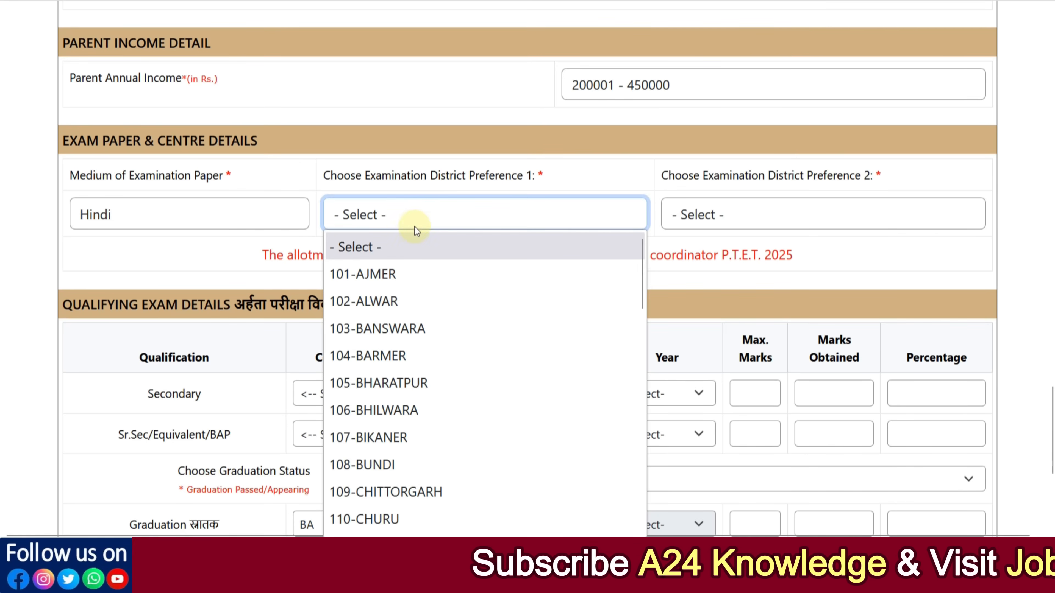
left_click(397, 299)
left_click(676, 217)
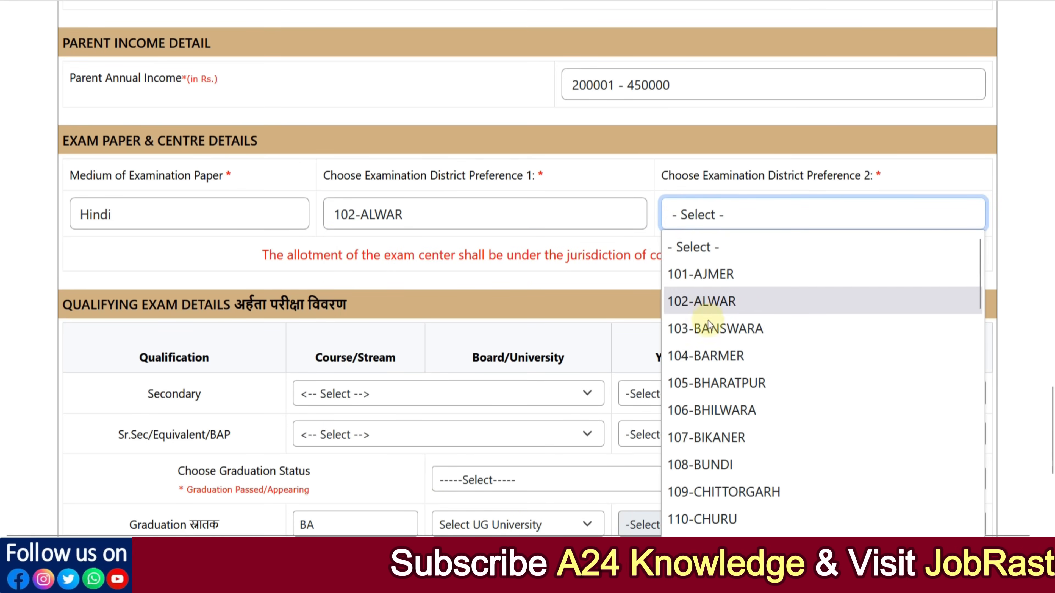
left_click(702, 383)
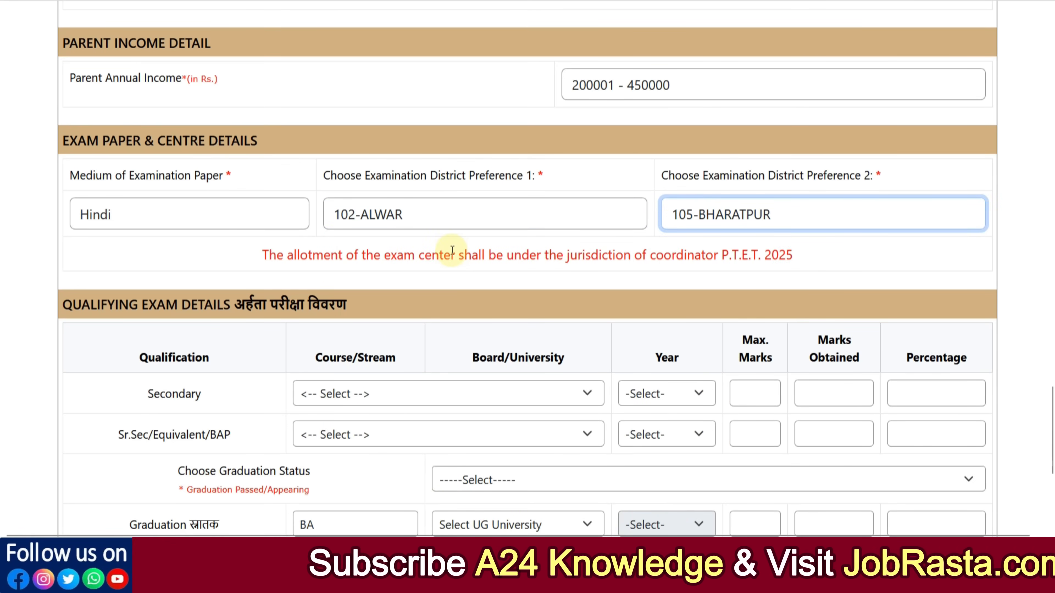
For the Secondary qualification, select BOARD OF SECONDARY EDUCATION, RAJASTHAN, AJMER and the year 2017
scroll(452, 251, "down", 4)
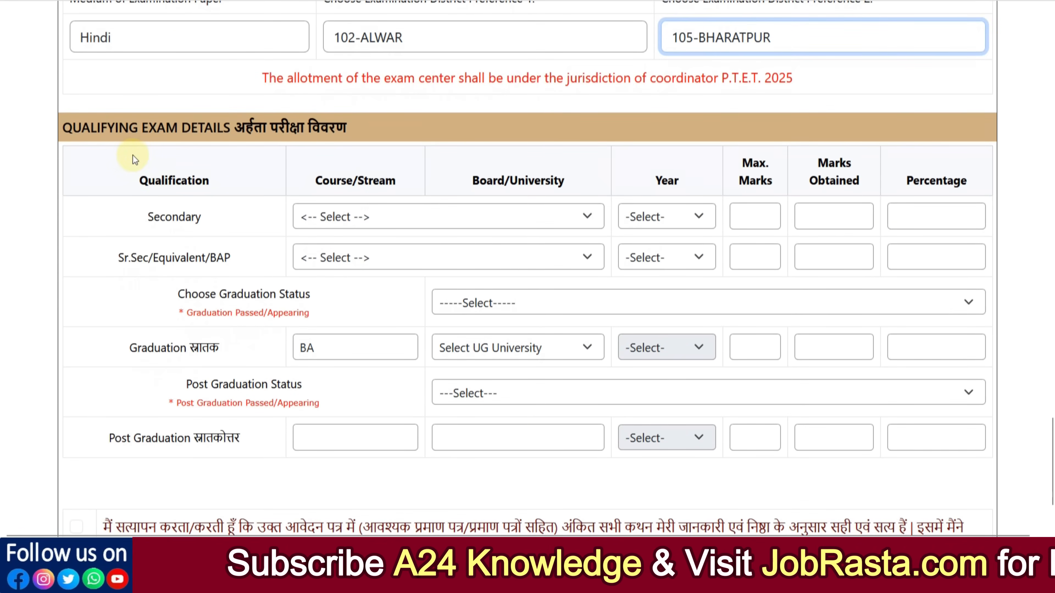
left_click(340, 226)
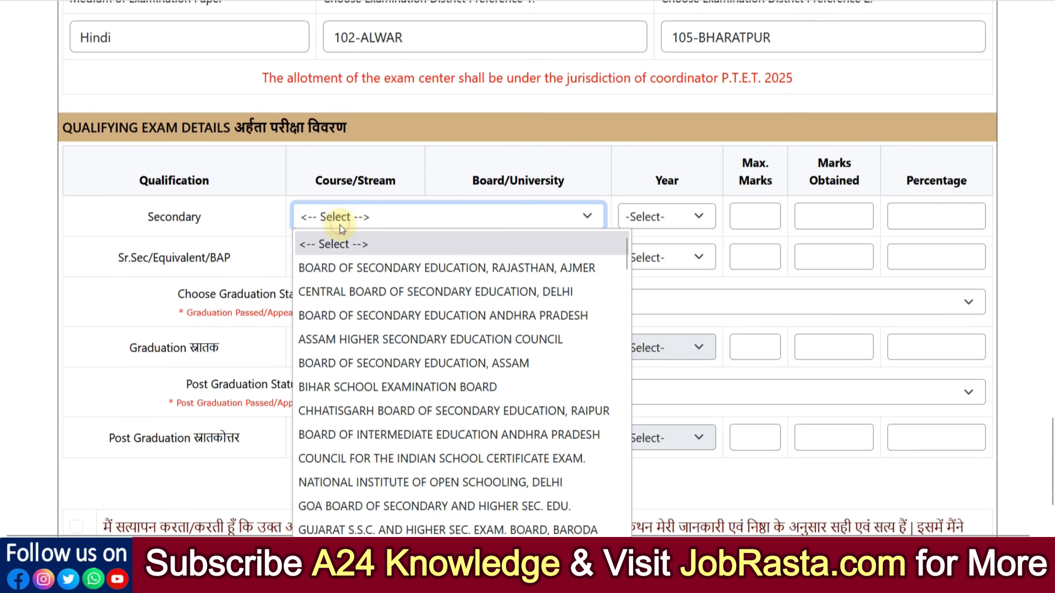
left_click(358, 263)
left_click(656, 217)
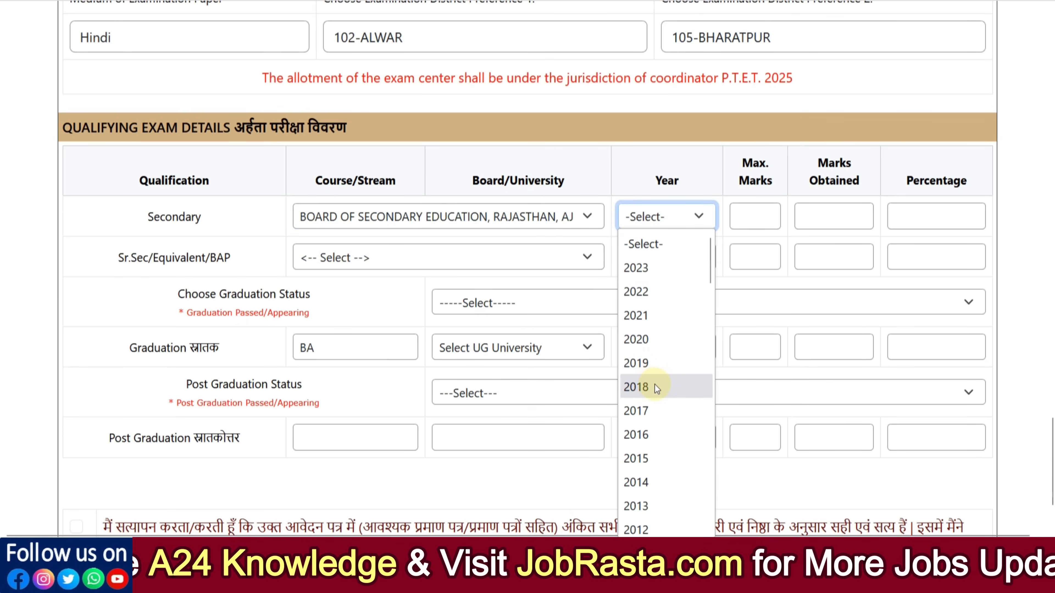
left_click(655, 410)
Enter 600 maximum marks and 480 marks obtained for the Secondary qualification
left_click(761, 220)
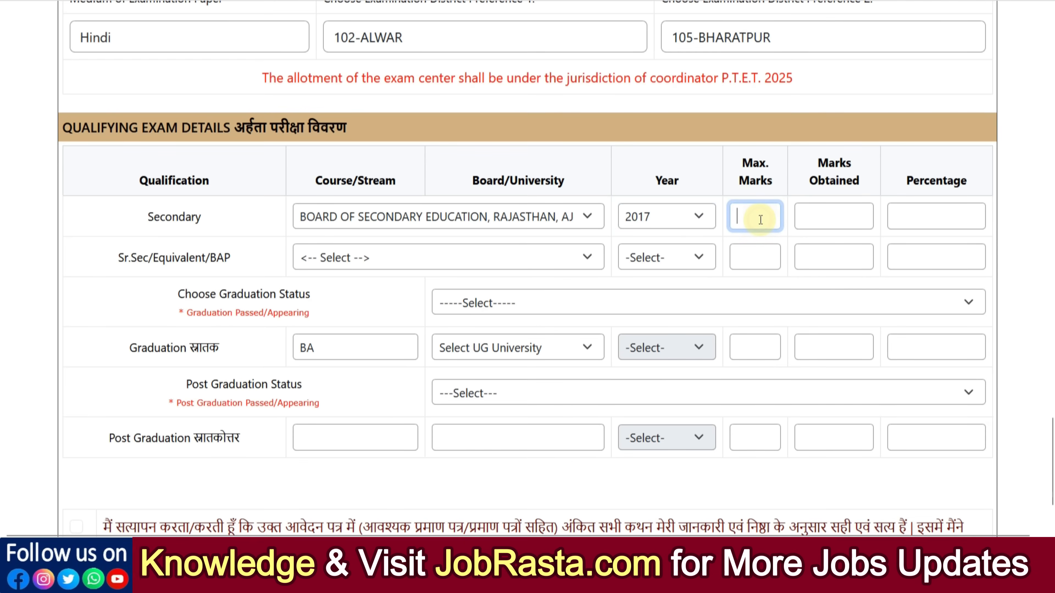
type("600")
key("Tab")
type("4")
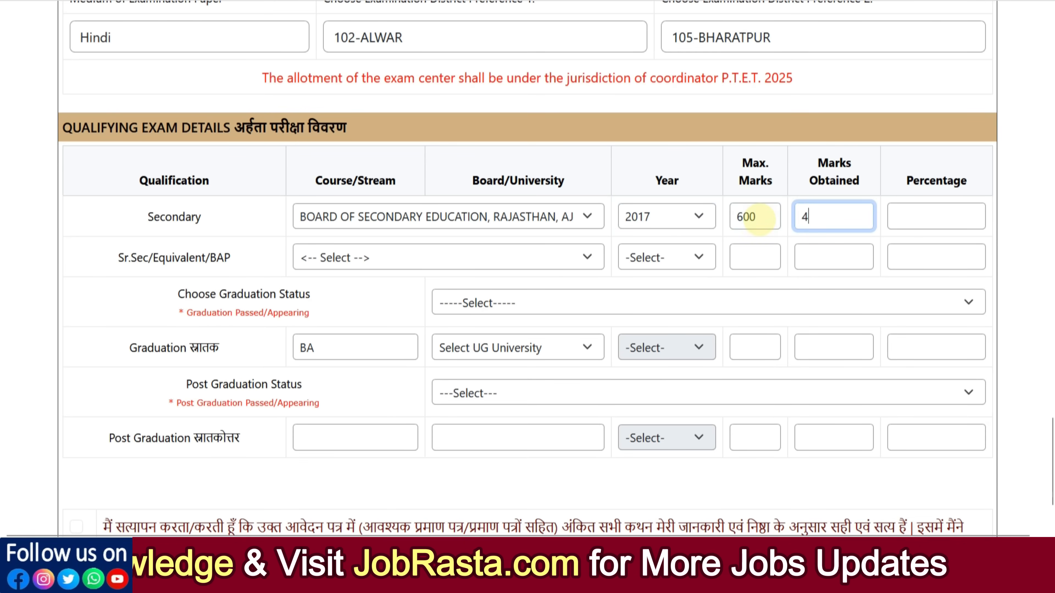
type("80")
left_click(881, 240)
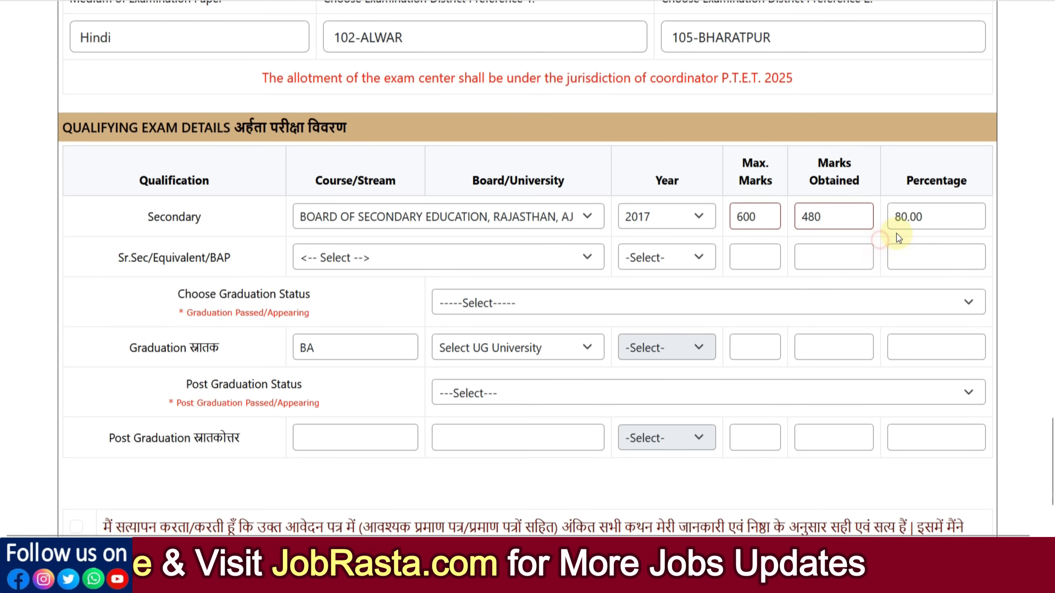
For the Sr.Sec/Equivalent/BAP qualification, select BOARD OF SECONDARY EDUCATION, RAJASTHAN, AJMER and the year 2019
left_click(370, 253)
left_click(377, 300)
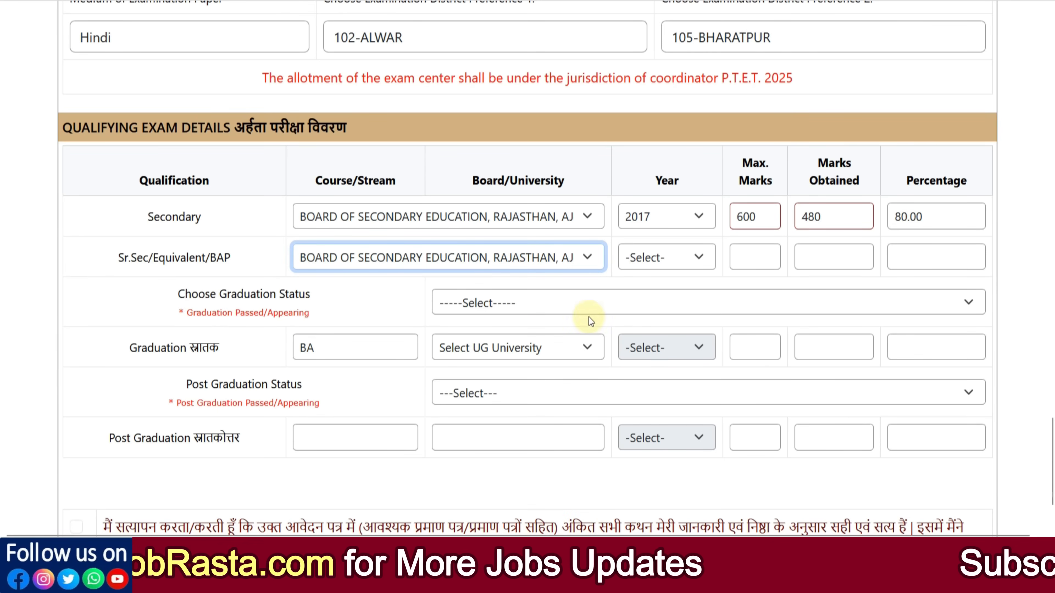
left_click(648, 257)
left_click(648, 427)
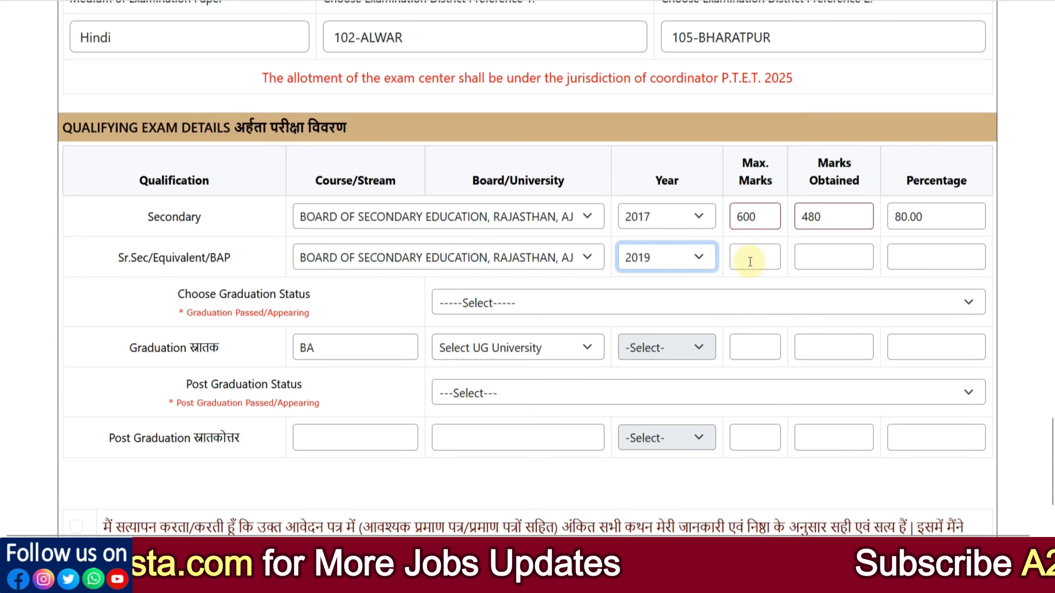
Enter 550 maximum marks and 444 marks obtained for the Sr.Sec/Equivalent/BAP qualification
left_click(750, 261)
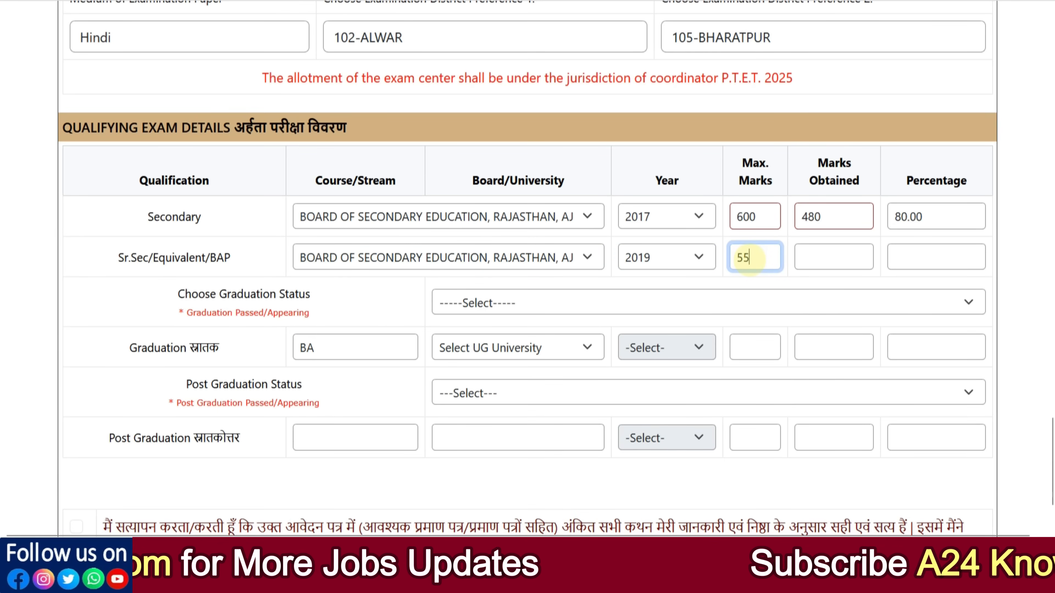
key("Tab")
type("44")
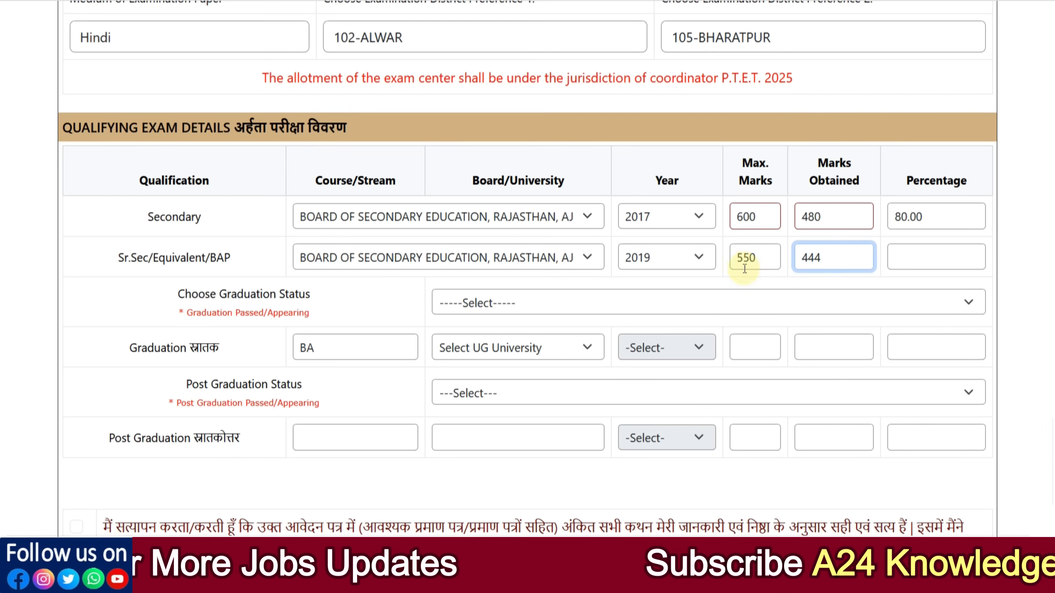
left_click(705, 281)
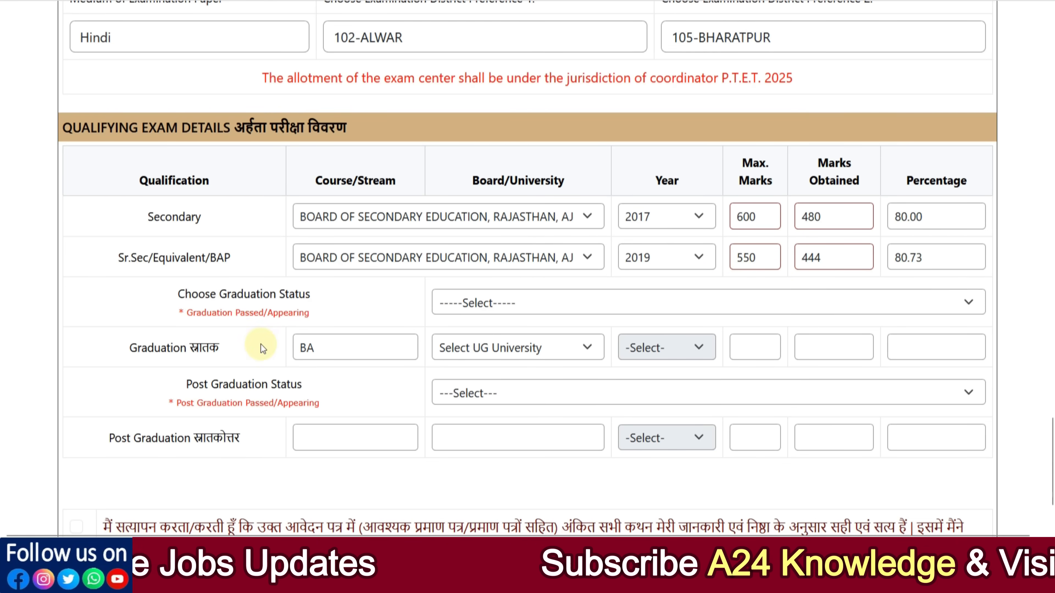
Set the graduation status to Appearing
left_click(456, 306)
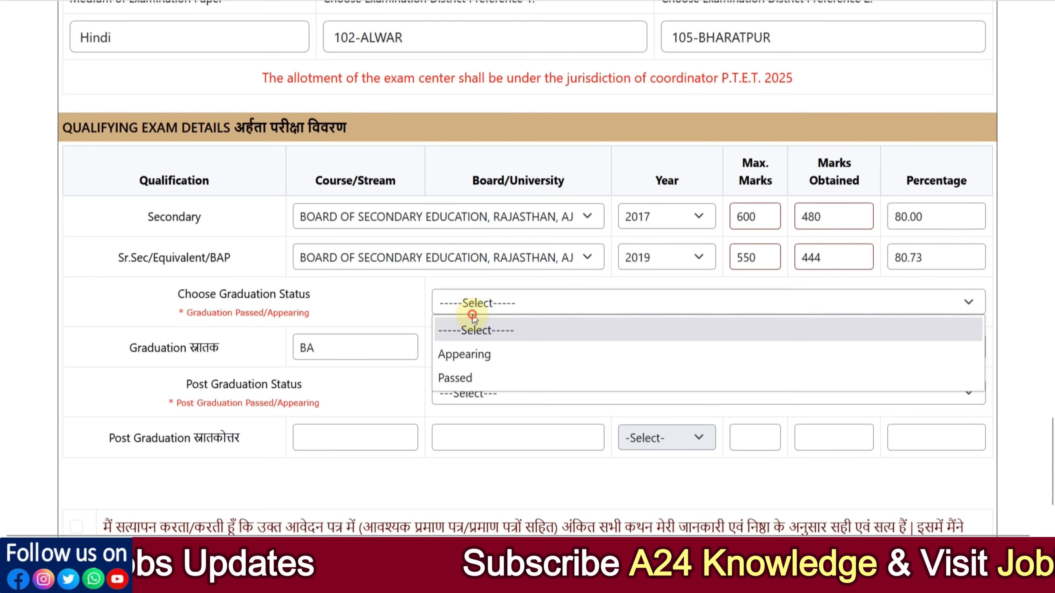
left_click(474, 356)
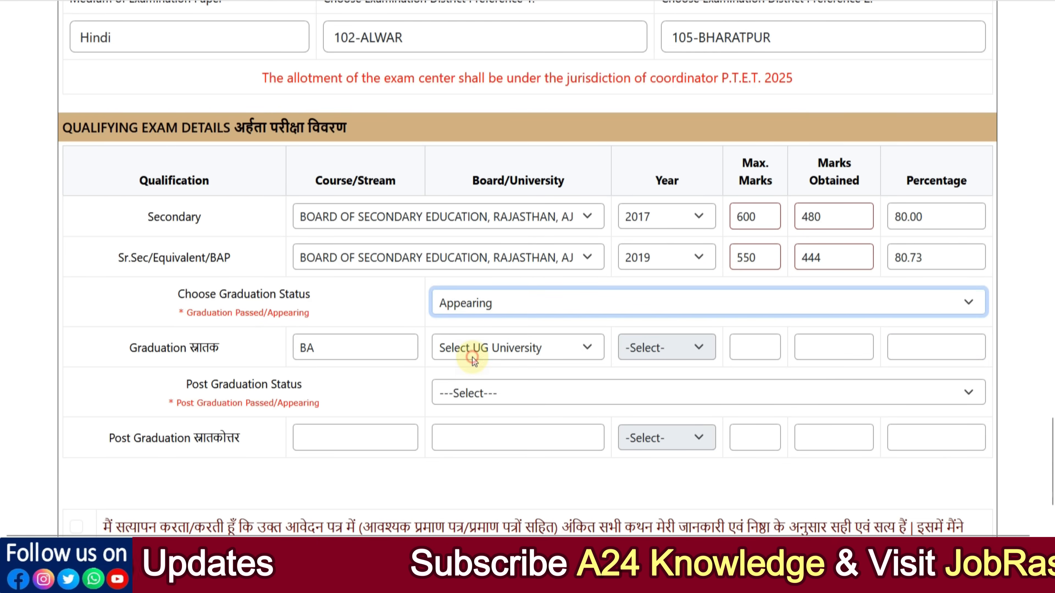
left_click(677, 356)
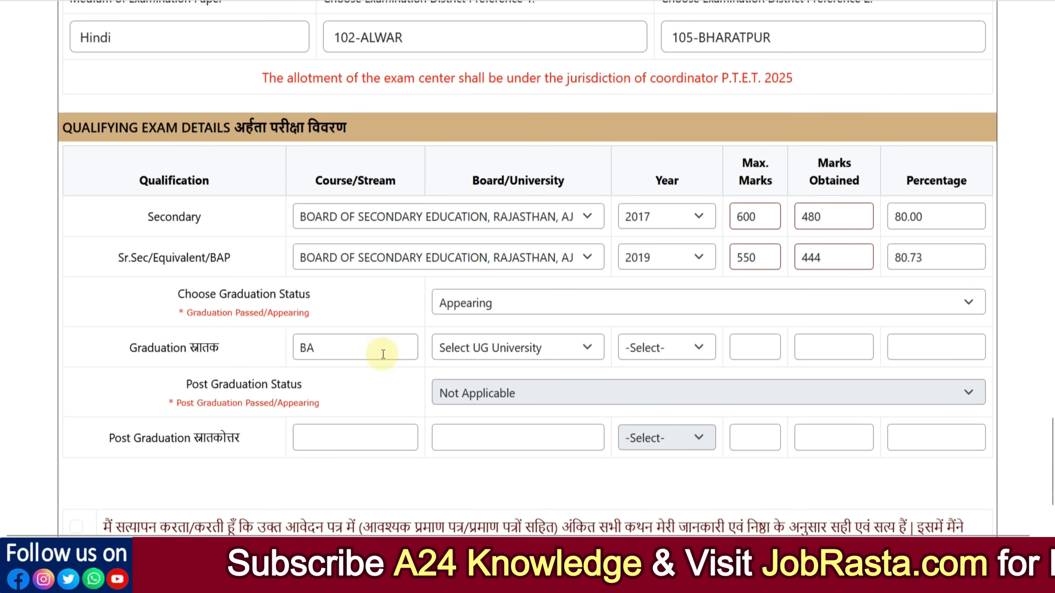
For the BA graduation entry, select UOR JAIPUR as the university and 2025 as the year
left_click(341, 351)
left_click(523, 349)
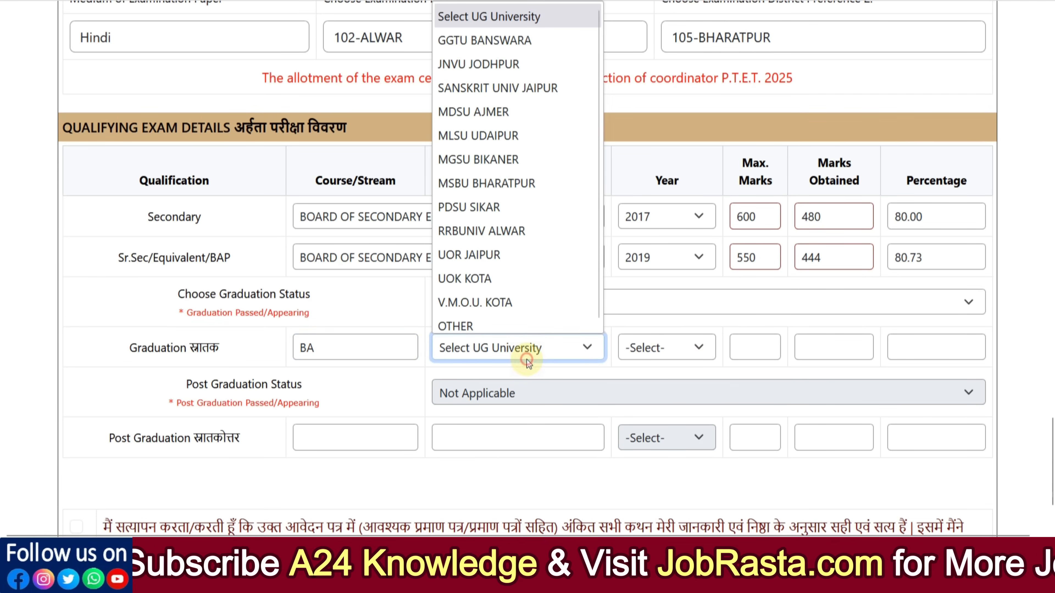
left_click(516, 245)
left_click(674, 353)
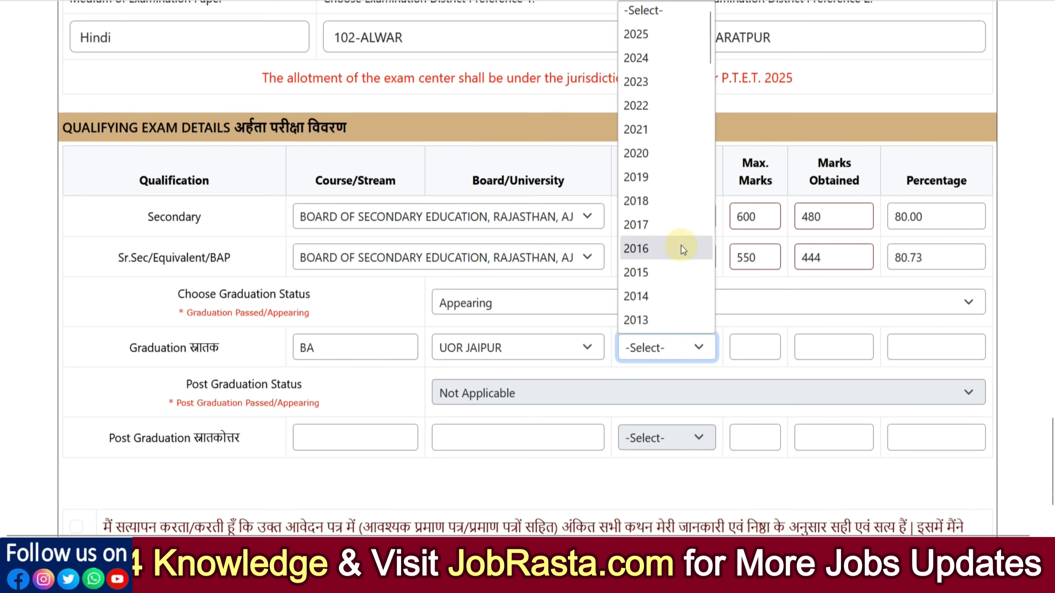
left_click(635, 35)
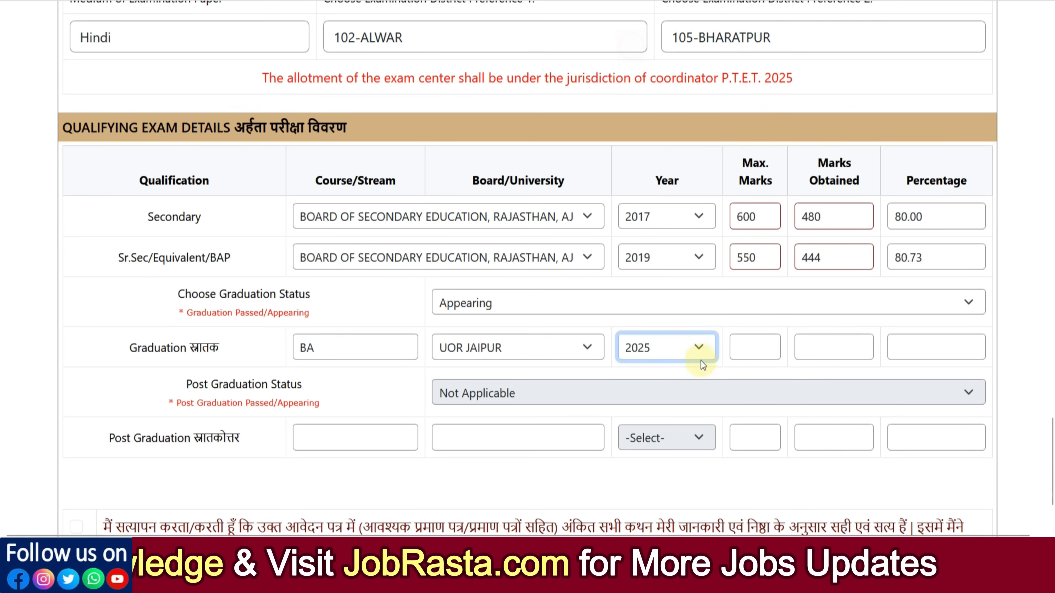
left_click(749, 350)
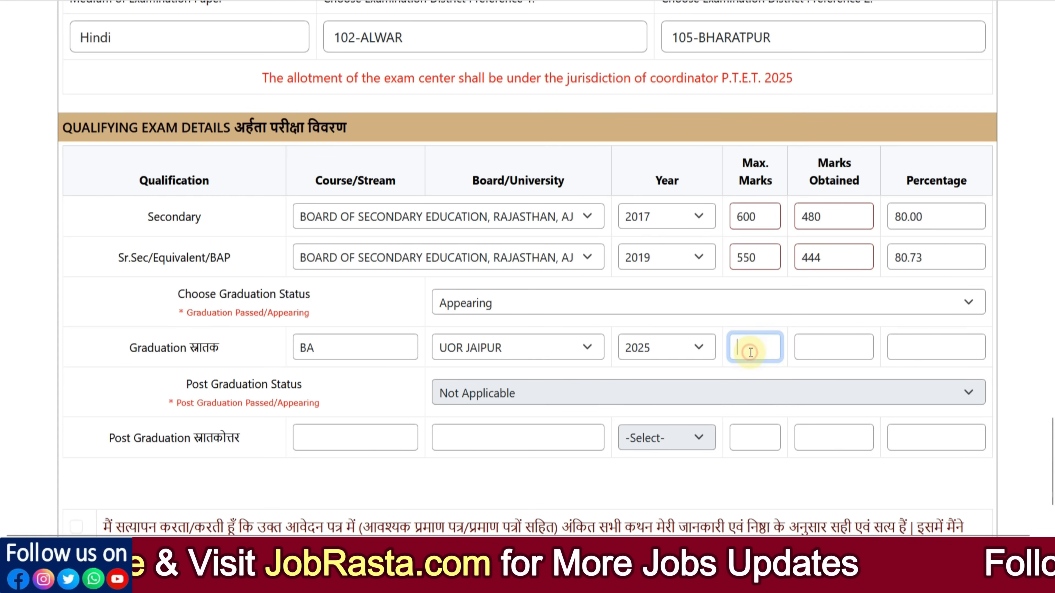
left_click(829, 354)
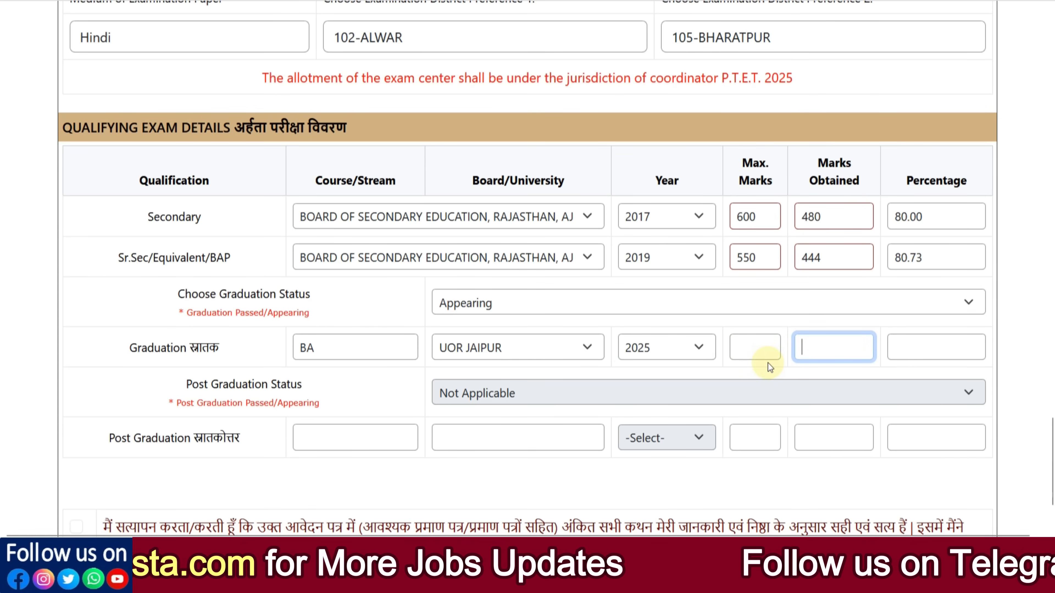
scroll(768, 363, "down", 1)
left_click(748, 351)
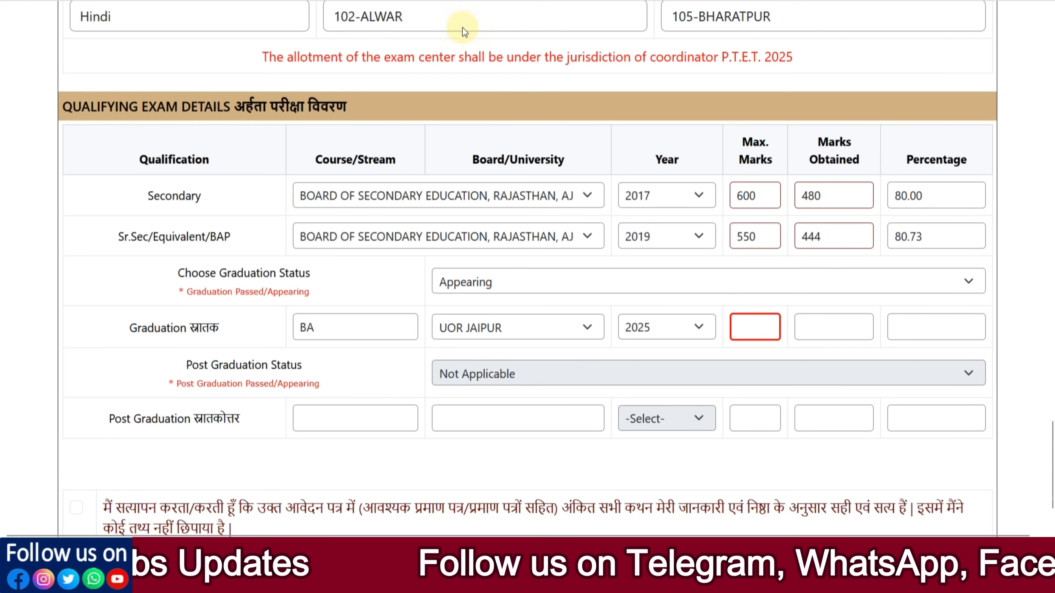
left_click(470, 1)
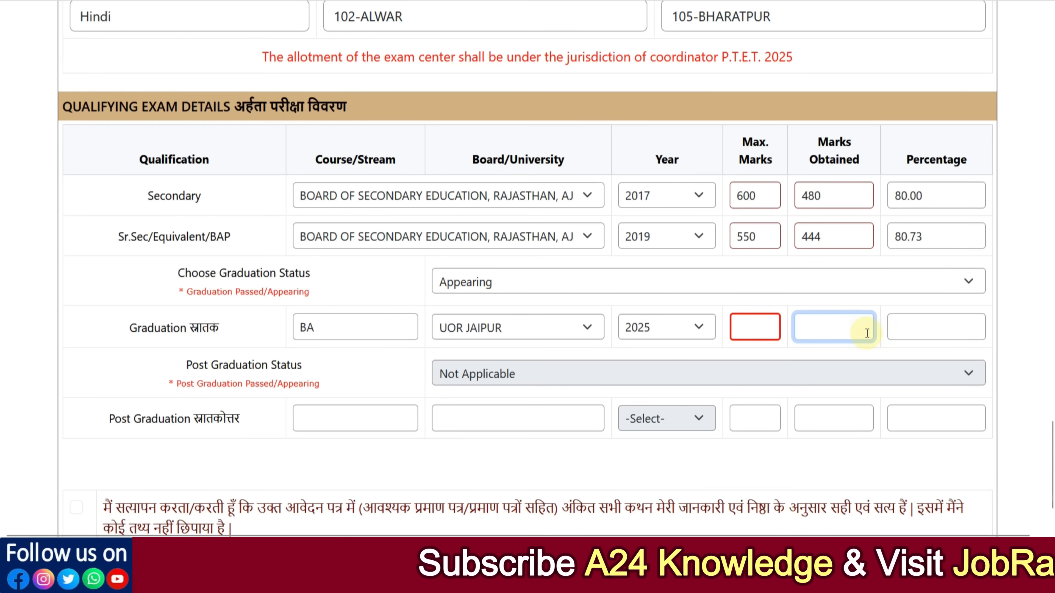
Dismiss the marks alert and set the graduation status to Passed
left_click(555, 285)
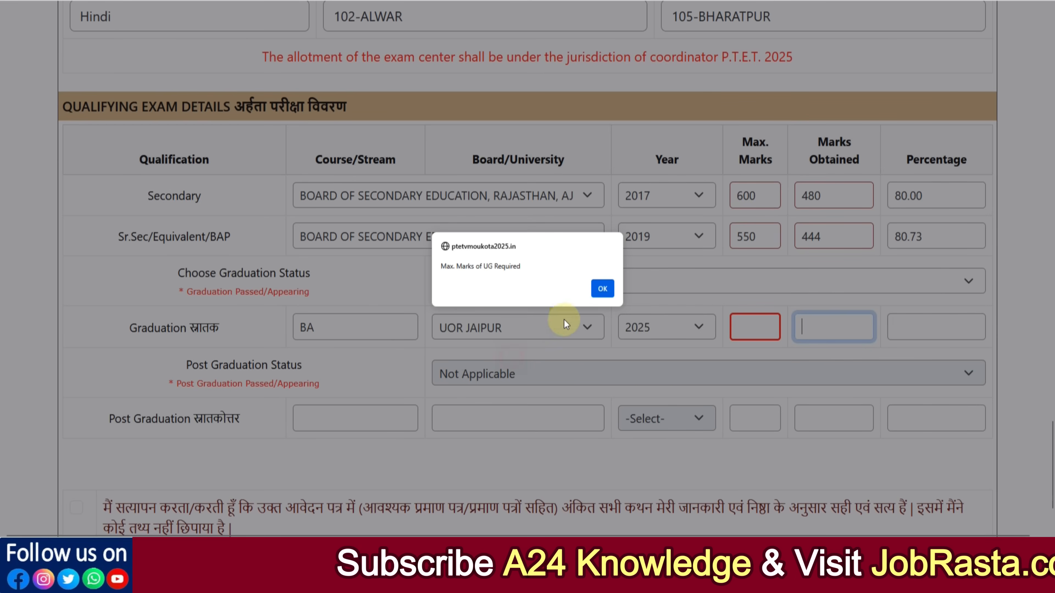
left_click(602, 289)
left_click(511, 291)
left_click(481, 295)
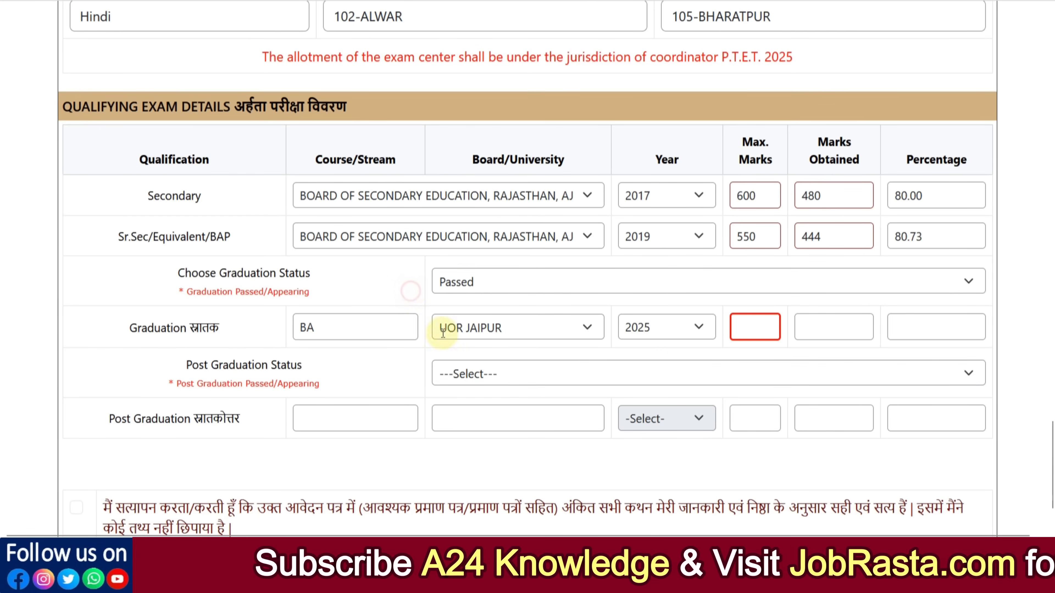
Enter 1800 maximum marks and 1244 marks obtained for the graduation entry
left_click(746, 335)
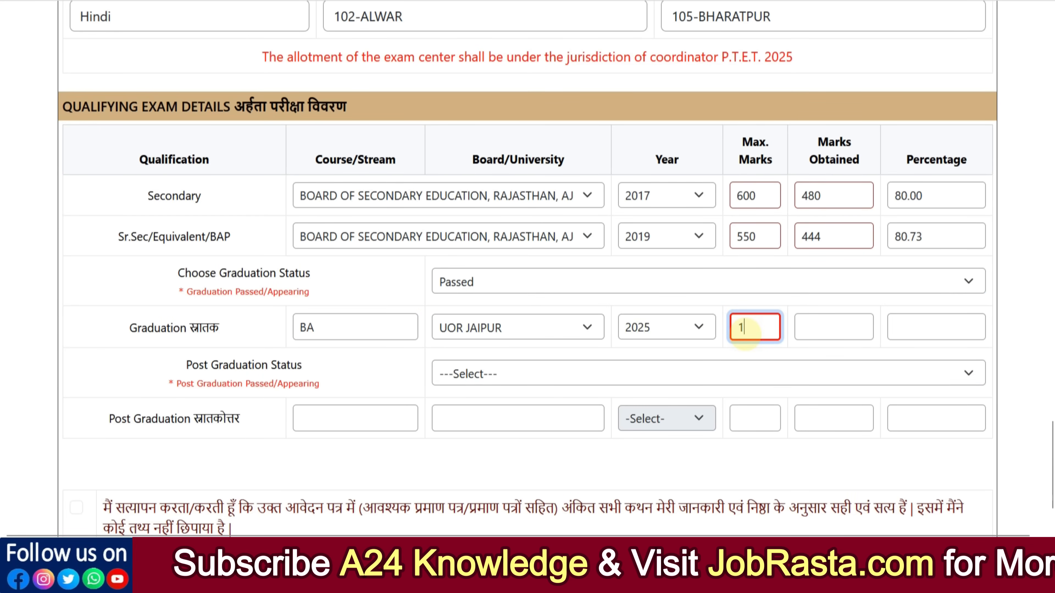
key("Tab")
type("1")
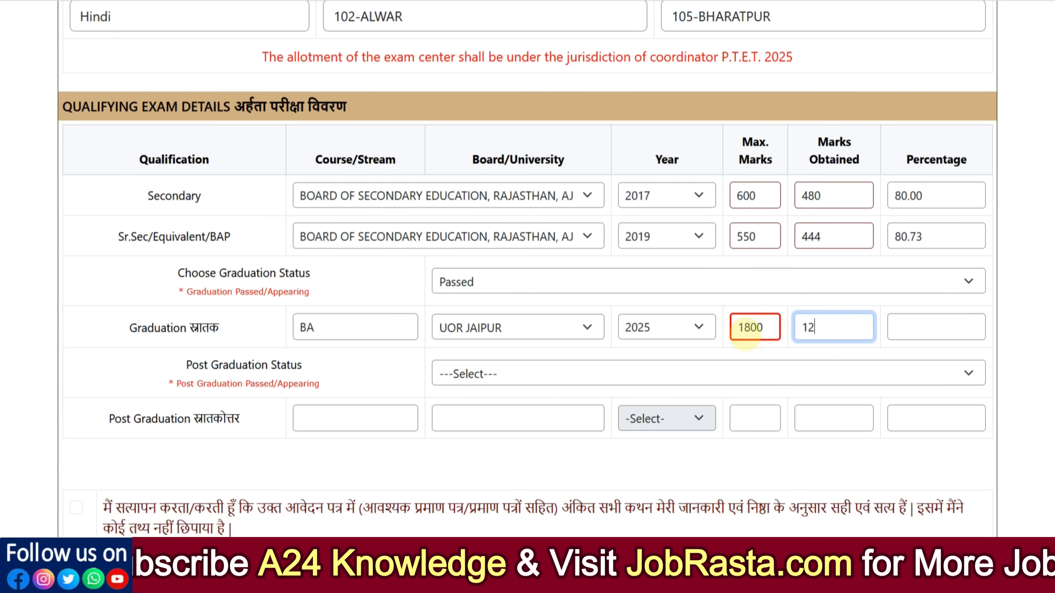
type("244")
left_click(383, 376)
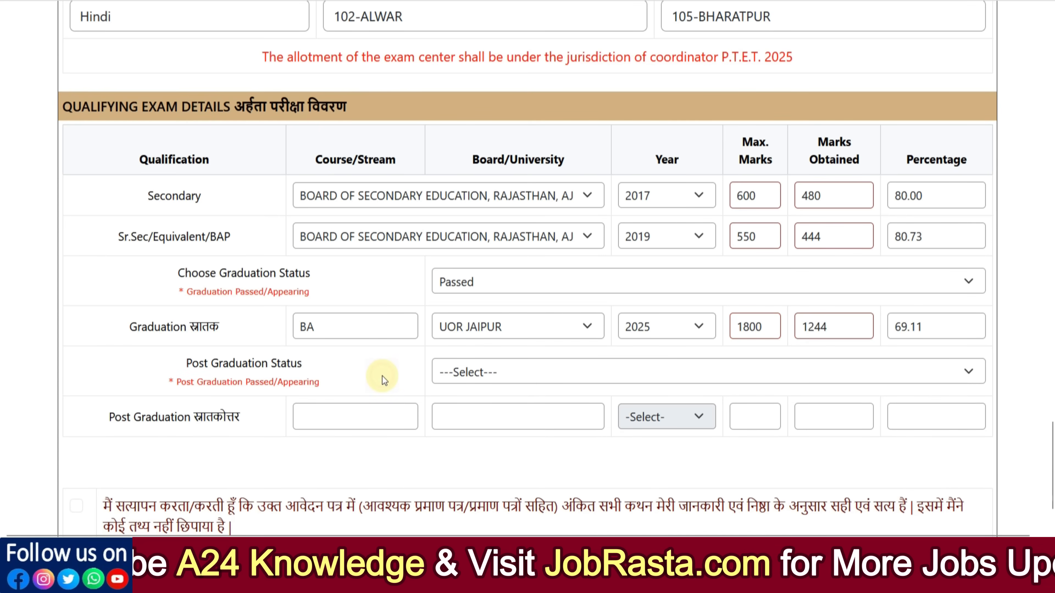
Set the post graduation status to Not Applicable
scroll(500, 319, "down", 2)
left_click(483, 293)
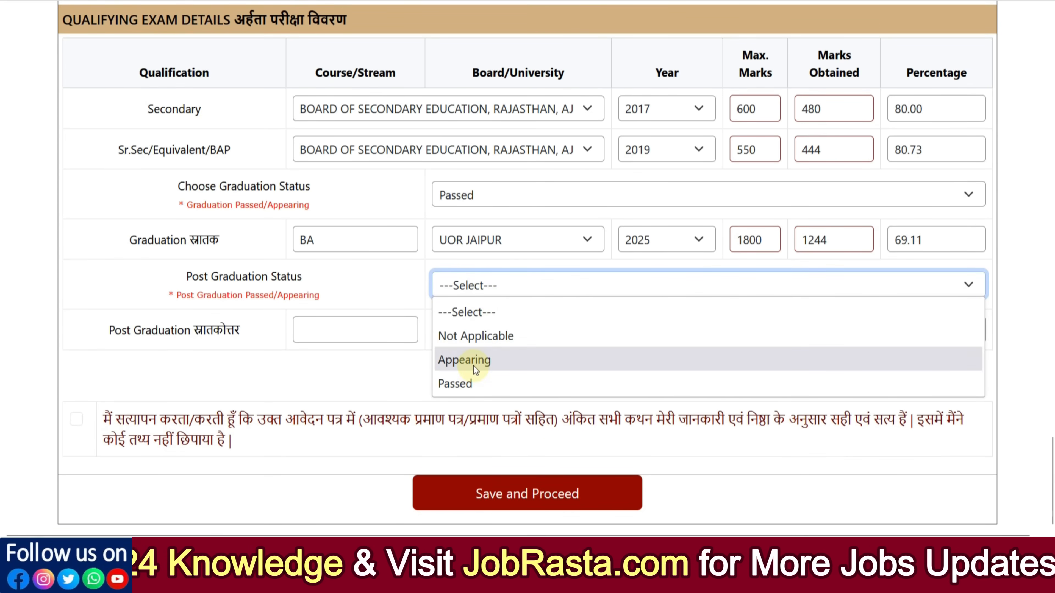
left_click(460, 339)
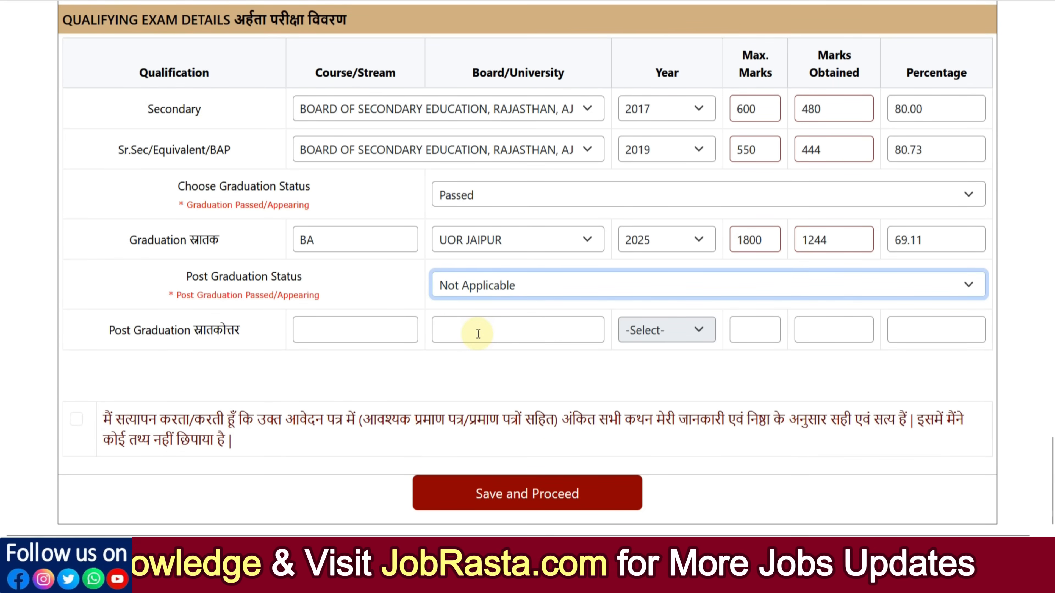
Accept the truthfulness declaration, save the application form and make the final submission
left_click(78, 420)
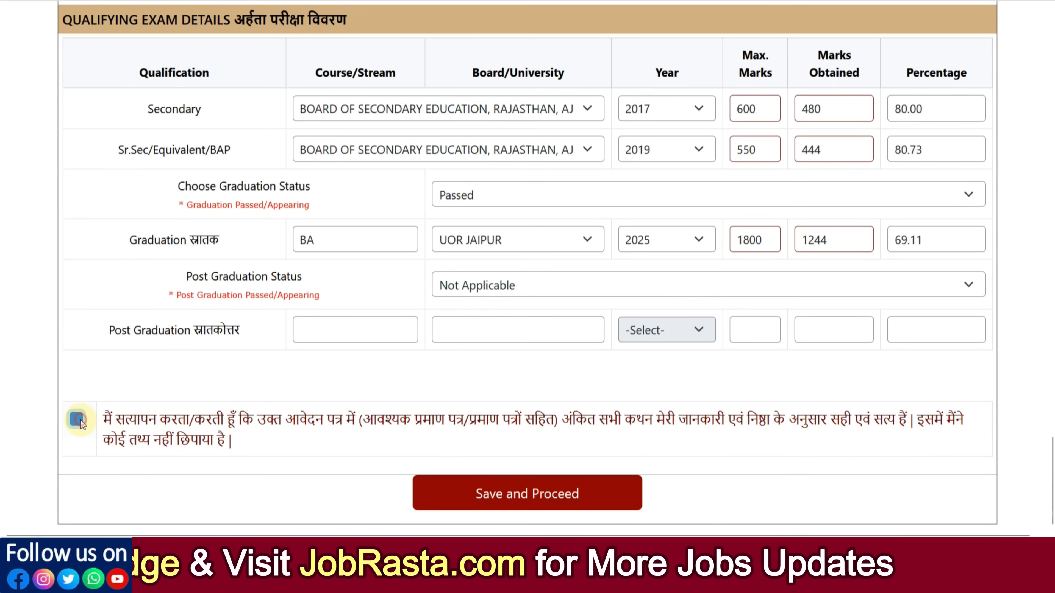
left_click(521, 495)
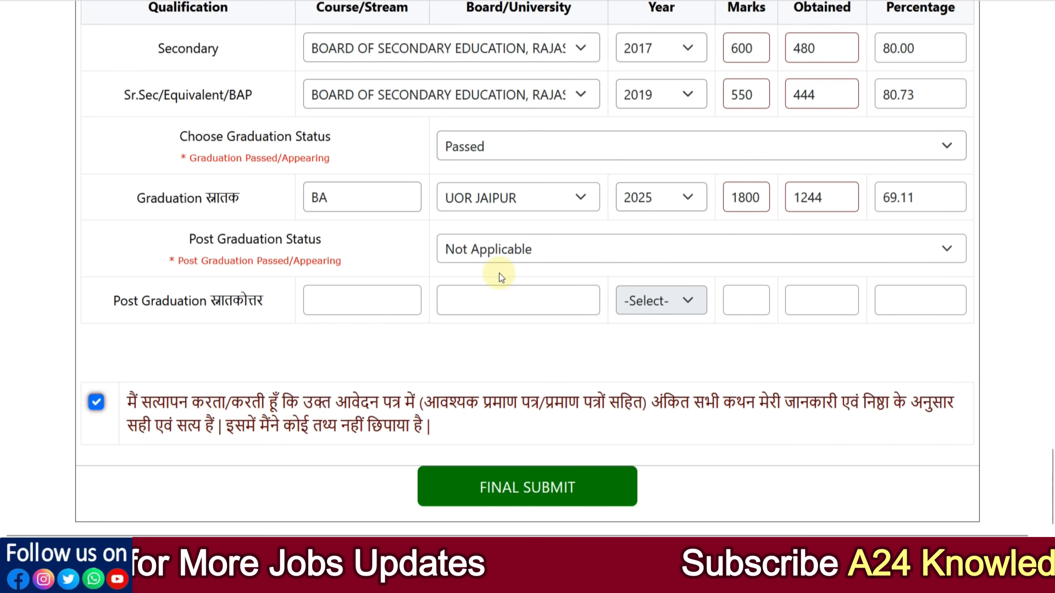
left_click(526, 490)
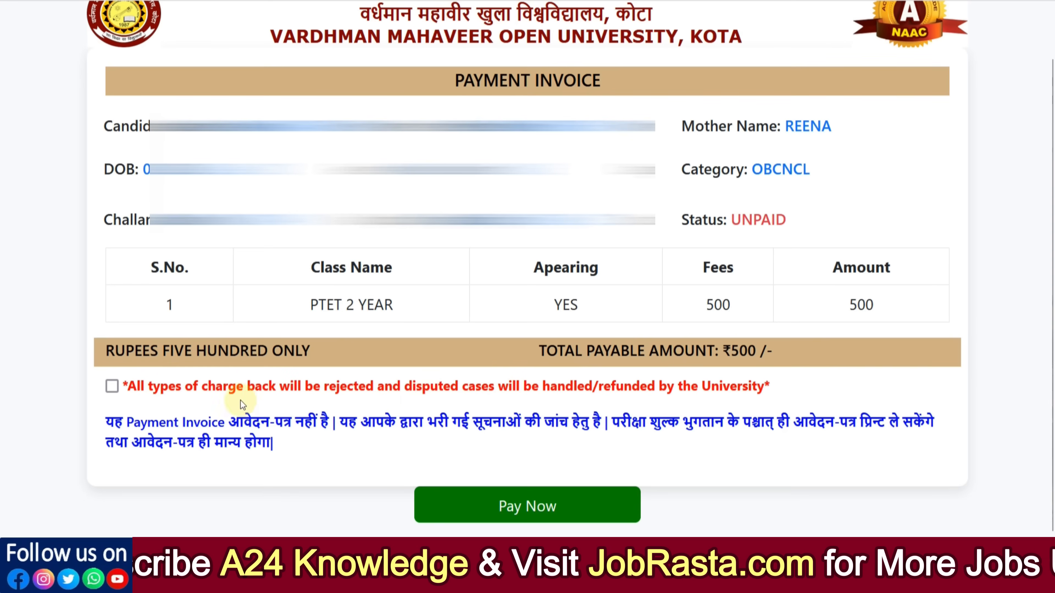
Accept the charge back terms on the payment invoice and proceed to pay by UPI with a QR code
left_click(112, 389)
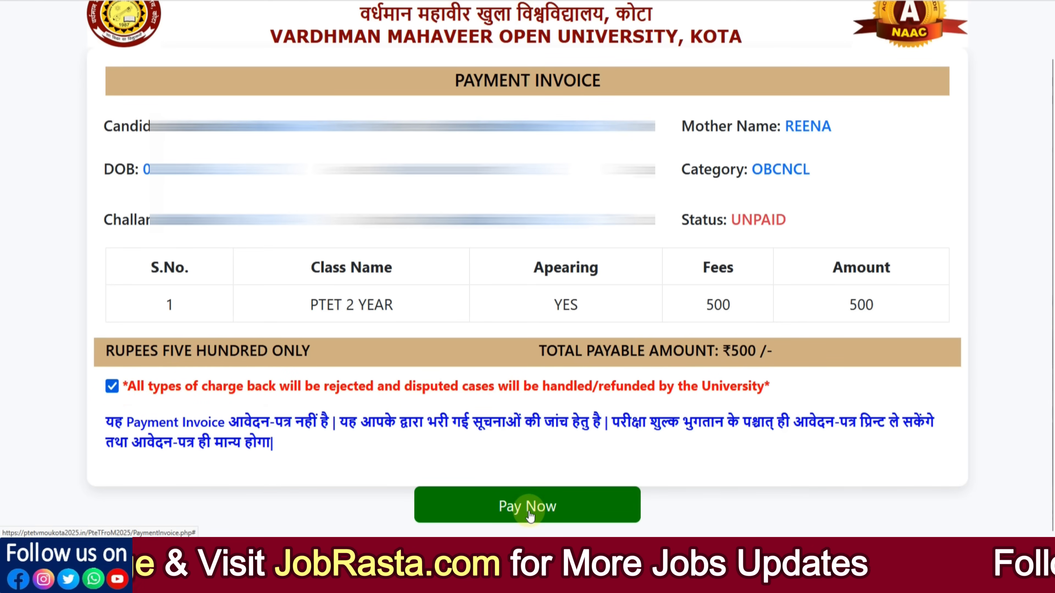
left_click(530, 516)
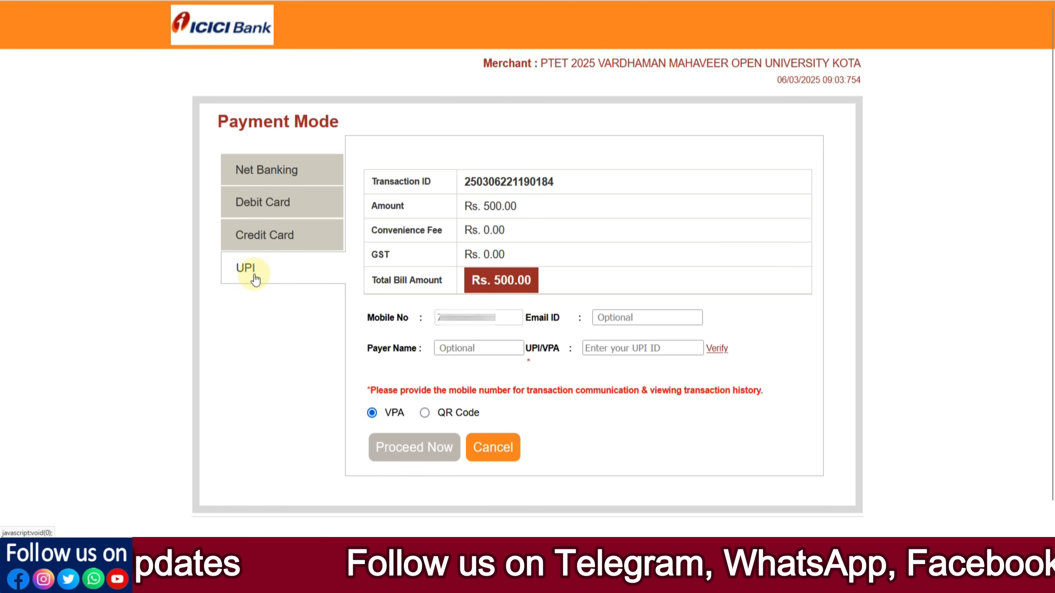
left_click(424, 413)
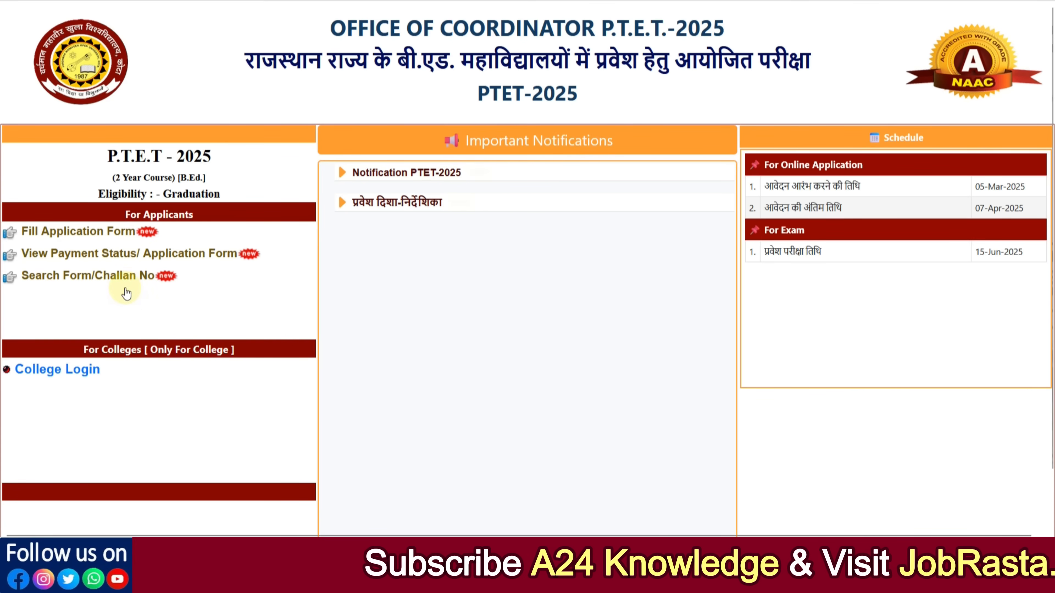
Open the payment status and application form lookup, view the General Detail option, and choose lookup by Form No./Challan No
left_click(93, 257)
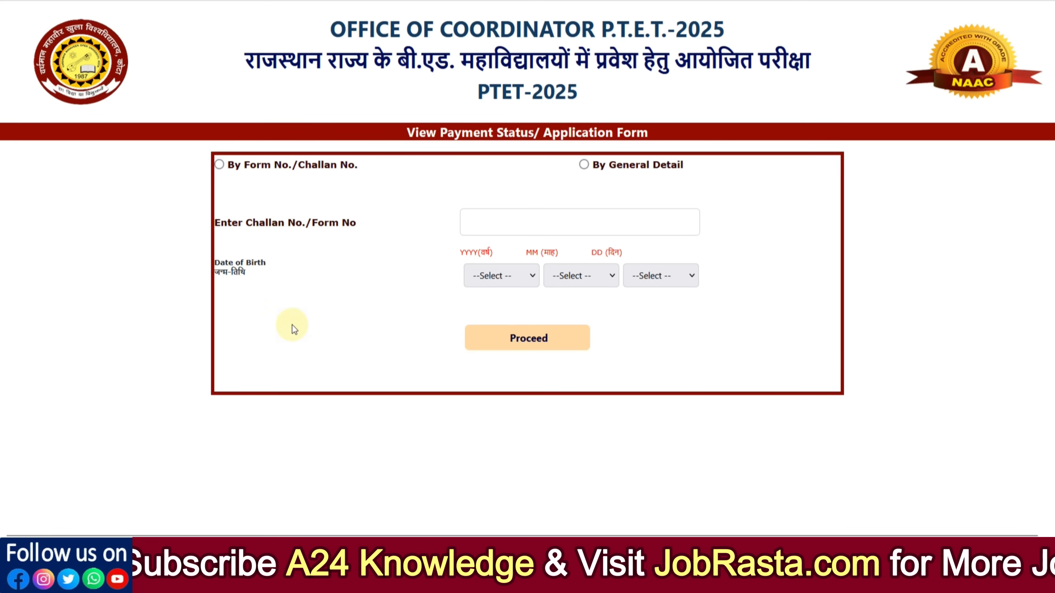
left_click(584, 165)
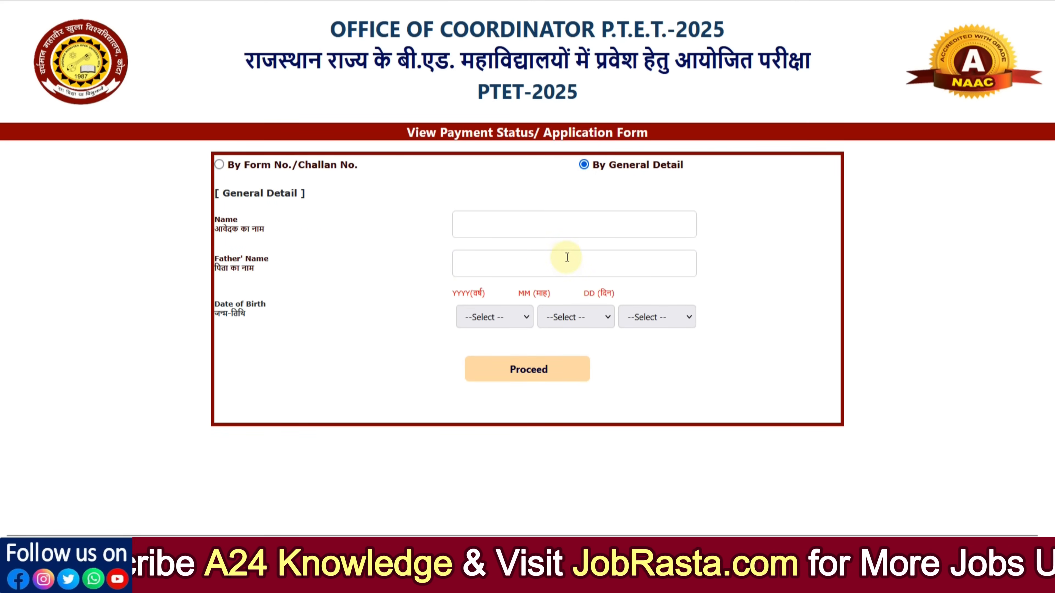
left_click(219, 166)
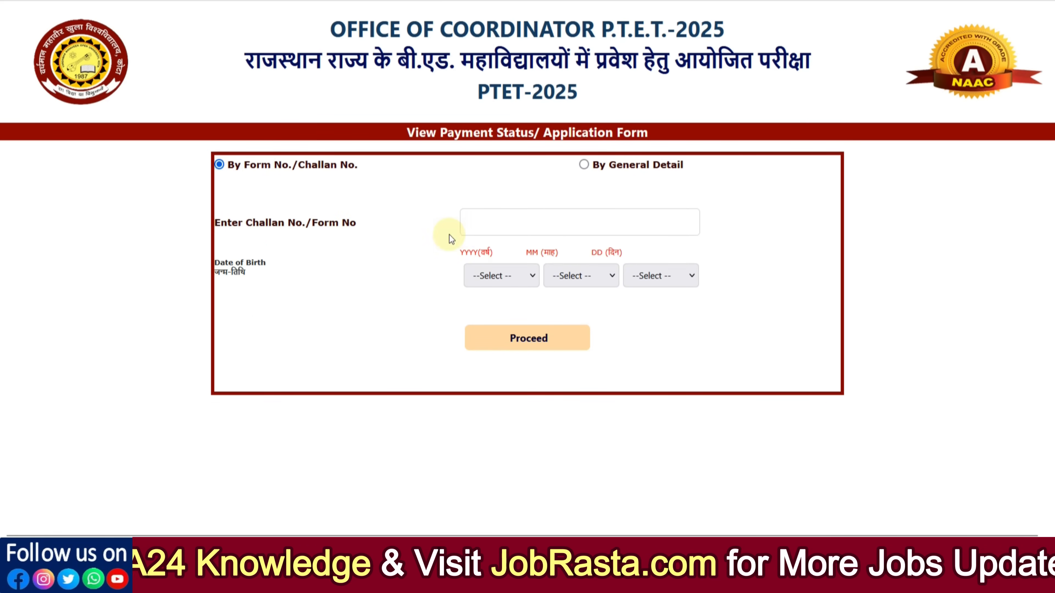